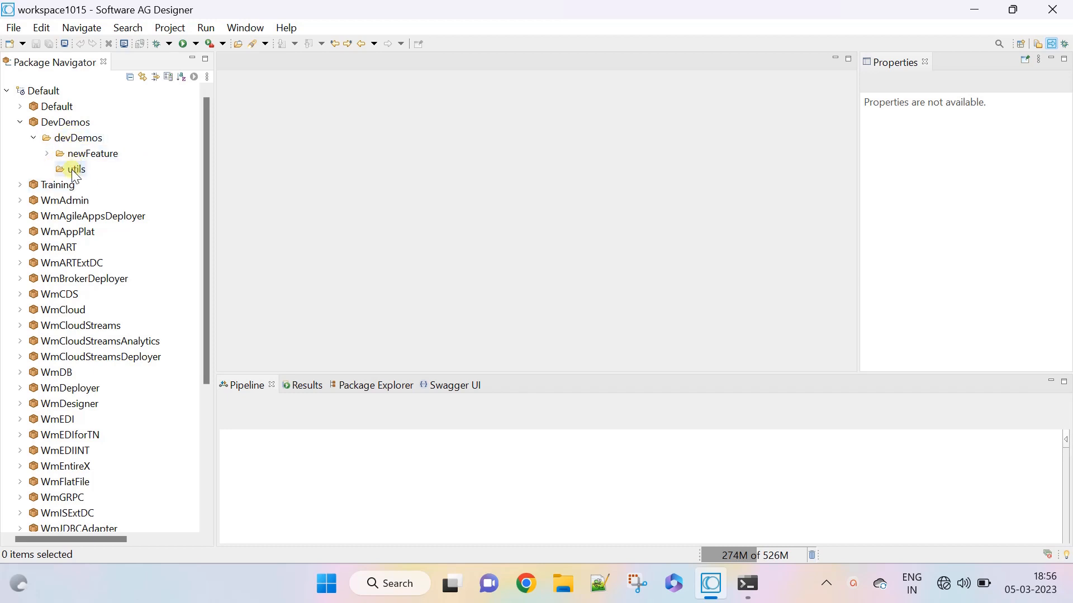
Select the utils folder under DevDemos > devDemos in the Package Navigator
left_click(71, 170)
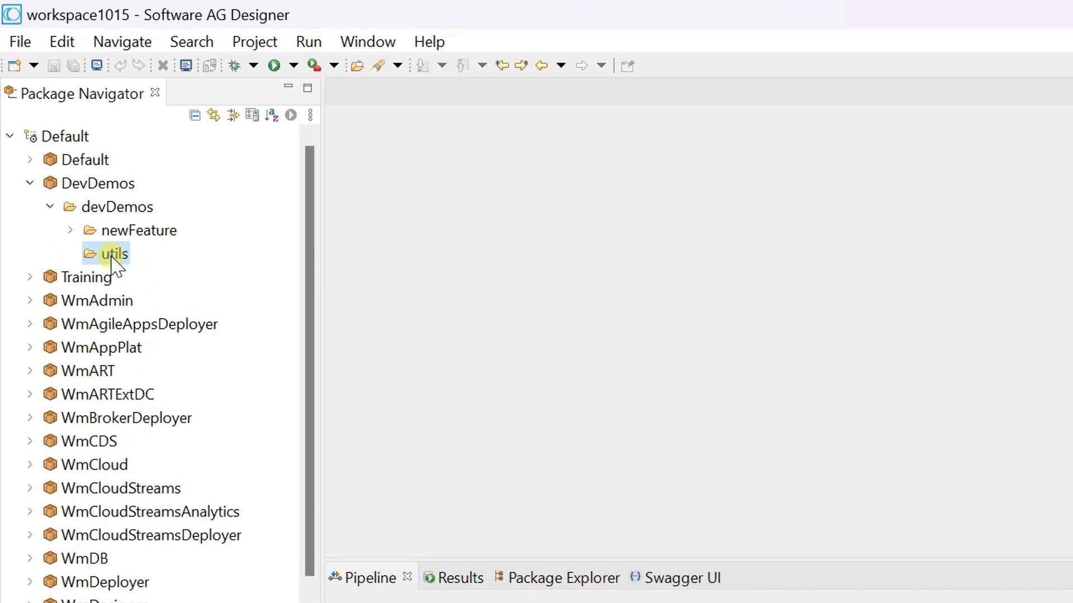
Create a new Java service named getRemainder in devDemos.utils via New > Java Service
right_click(94, 170)
mouse_move(173, 128)
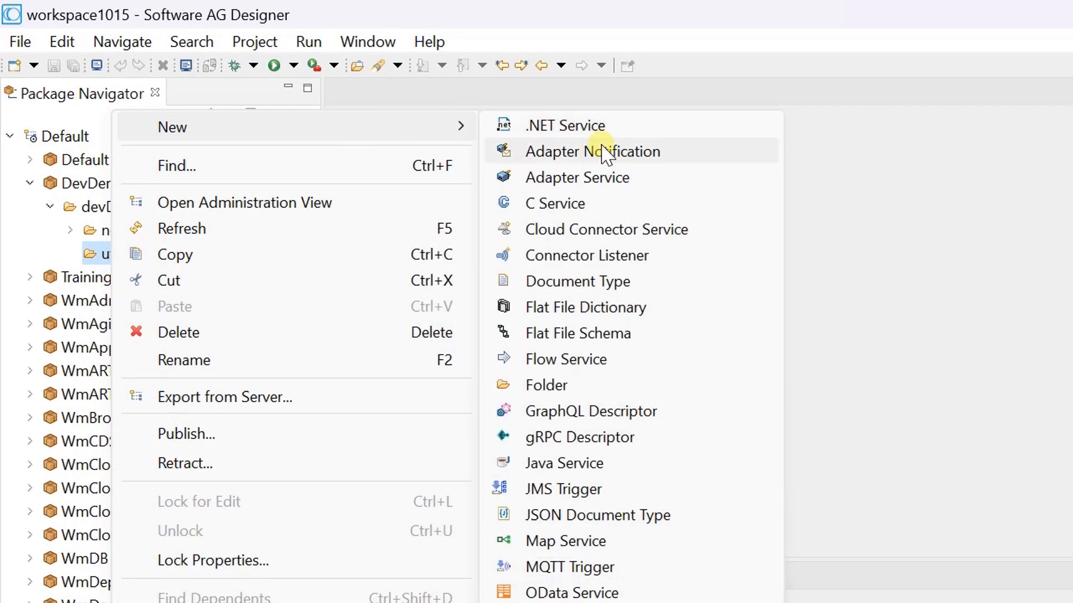
left_click(572, 466)
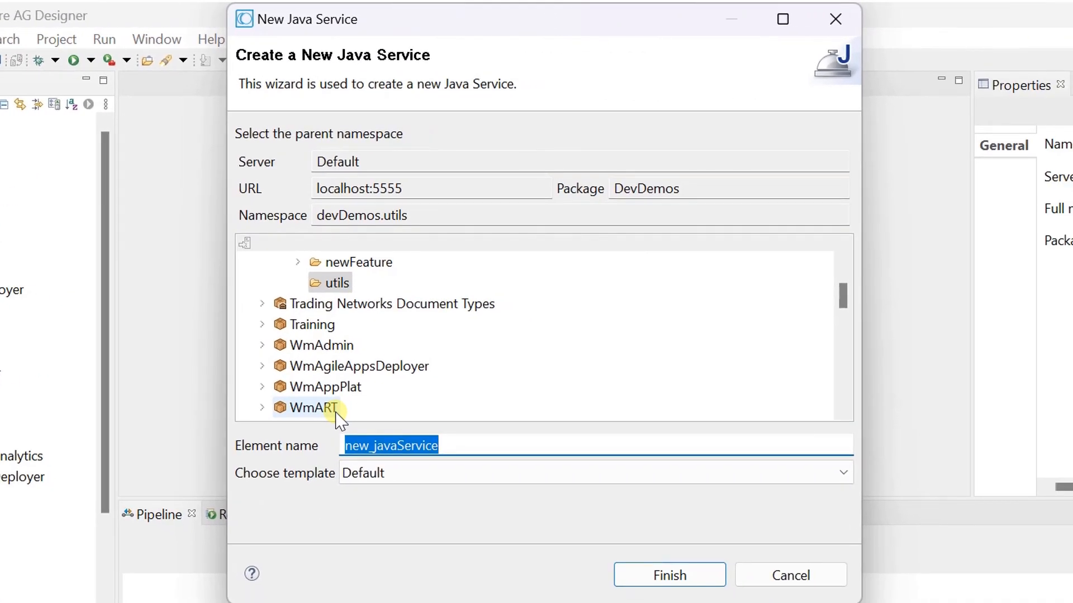
type("getRemainder")
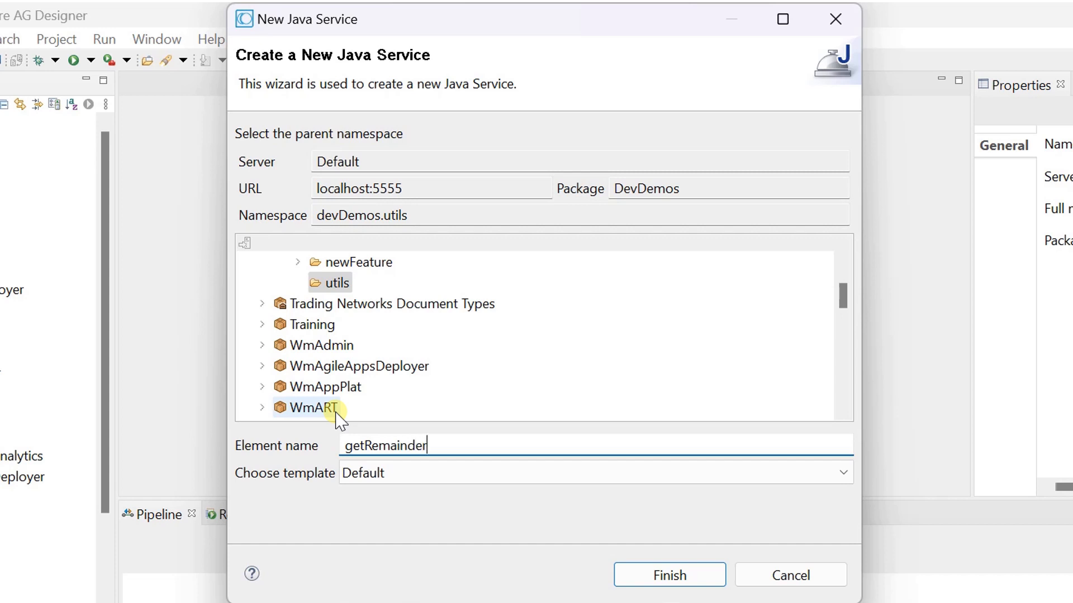
left_click(668, 575)
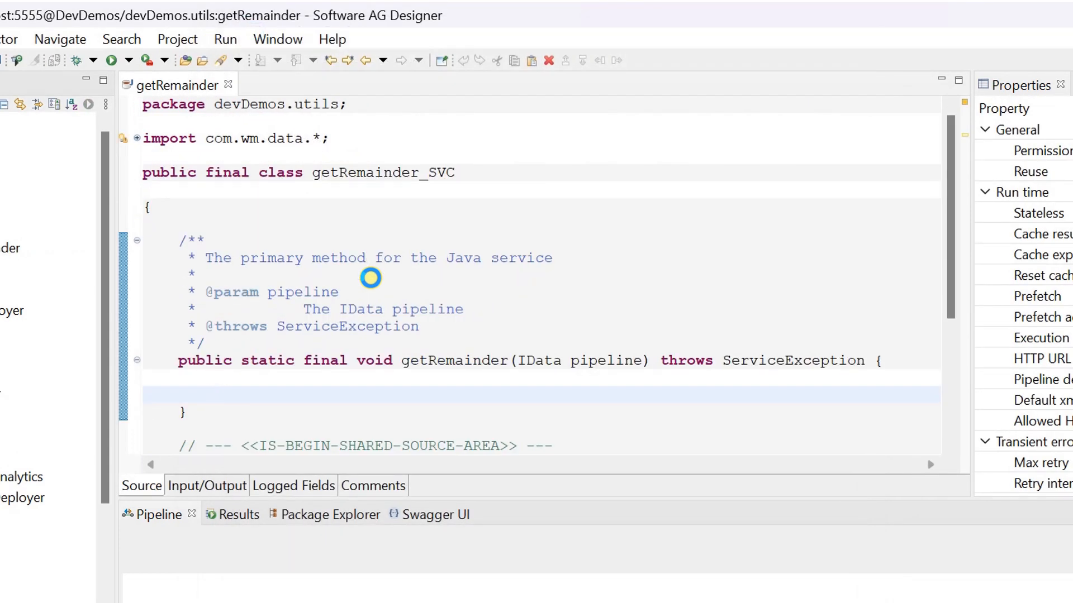
left_click_drag(949, 227, 948, 251)
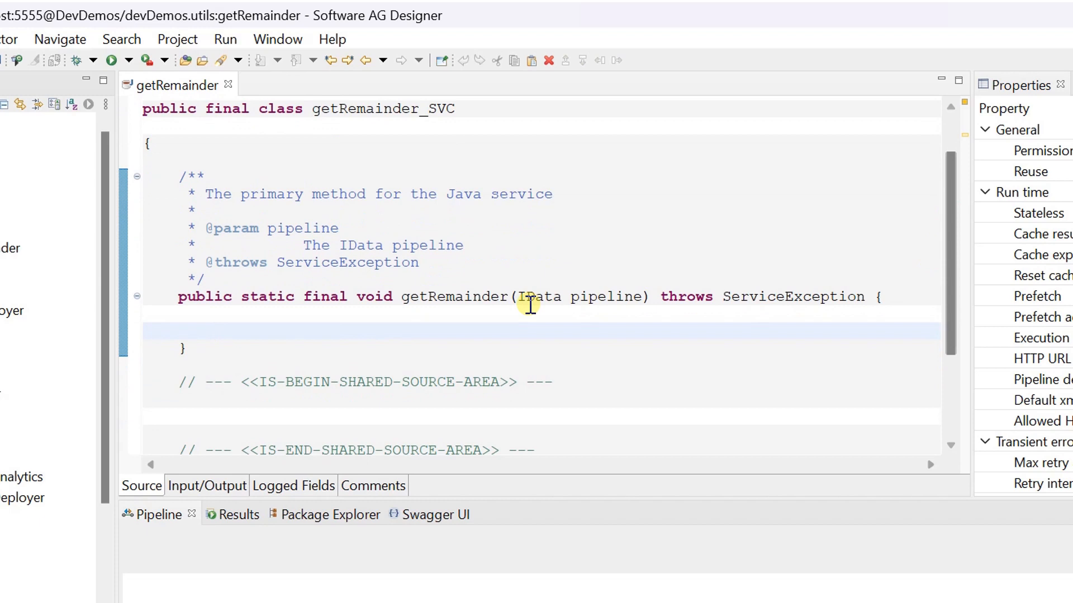
Add string inputs num1 and num2 to the service signature
left_click(216, 486)
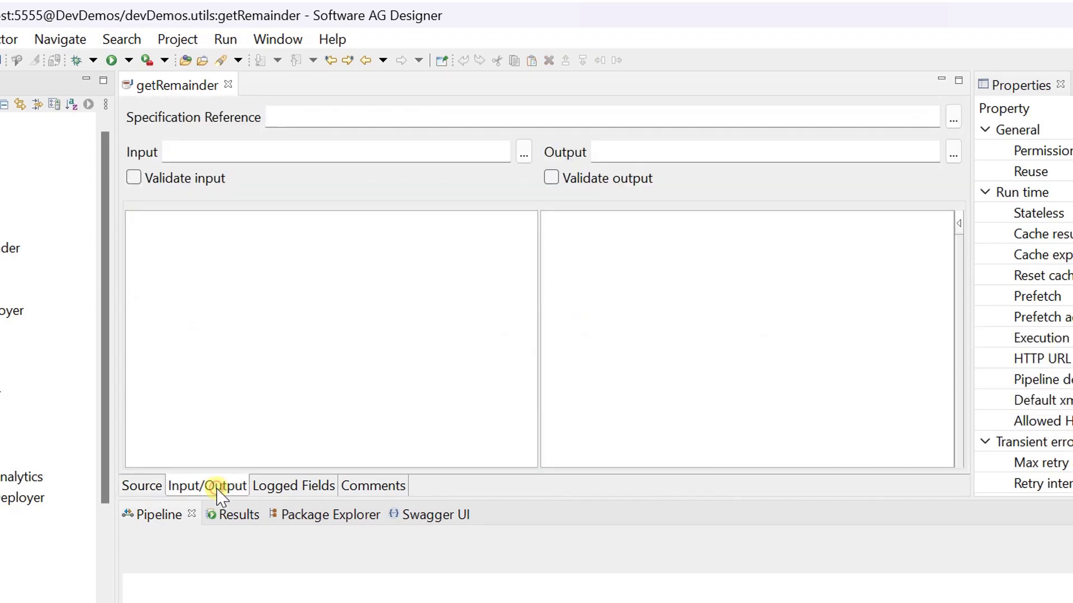
right_click(249, 281)
left_click(436, 255)
type("num1")
key("Return")
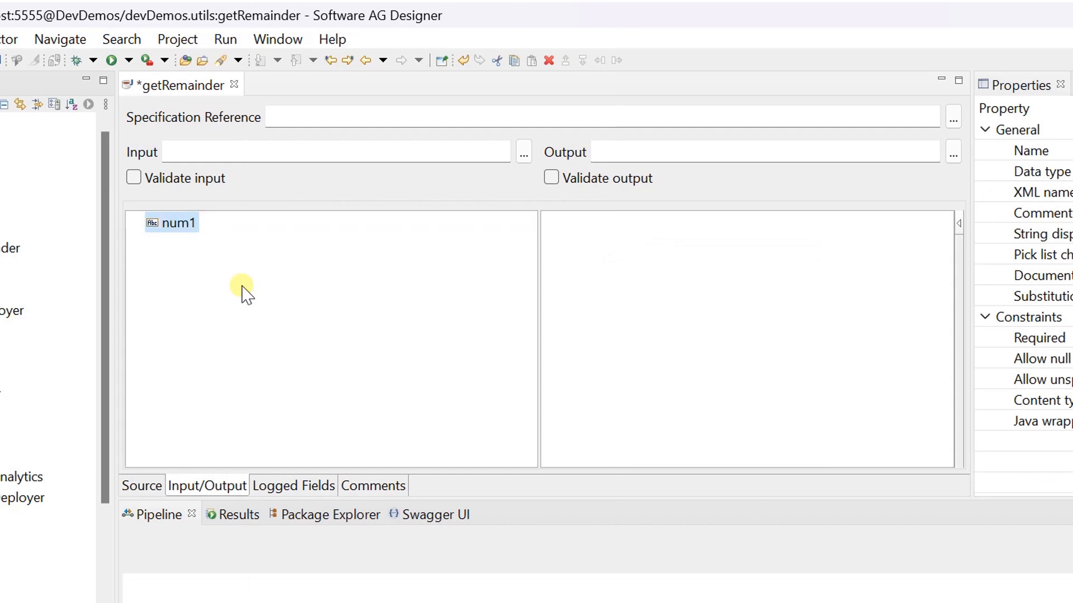
right_click(242, 293)
left_click(654, 250)
type("num2")
key("Return")
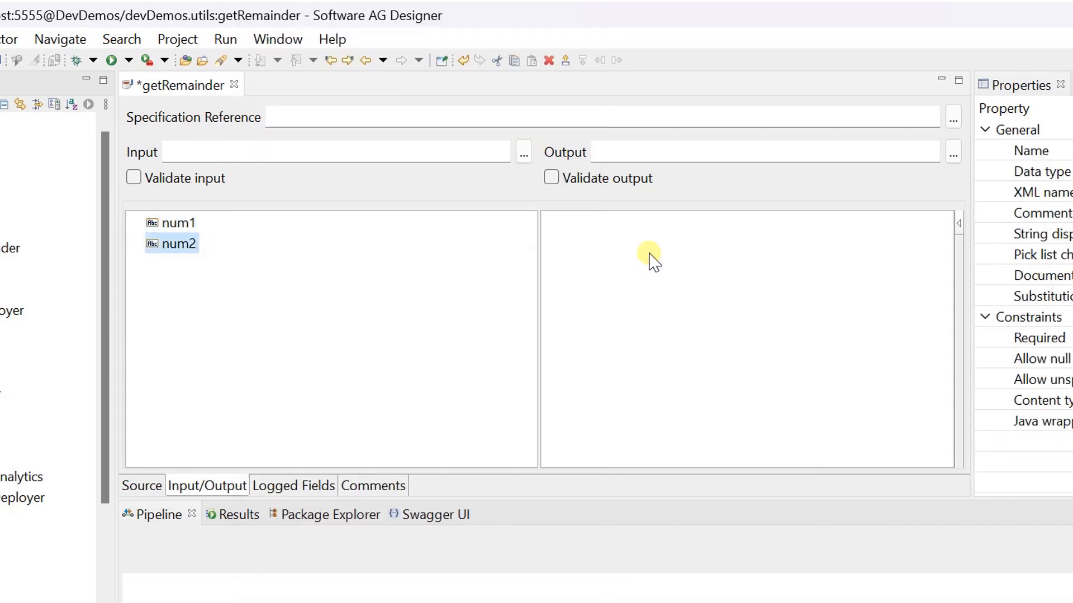
Add a string output named remainder and save the service
right_click(649, 256)
left_click(1039, 256)
type("remainder")
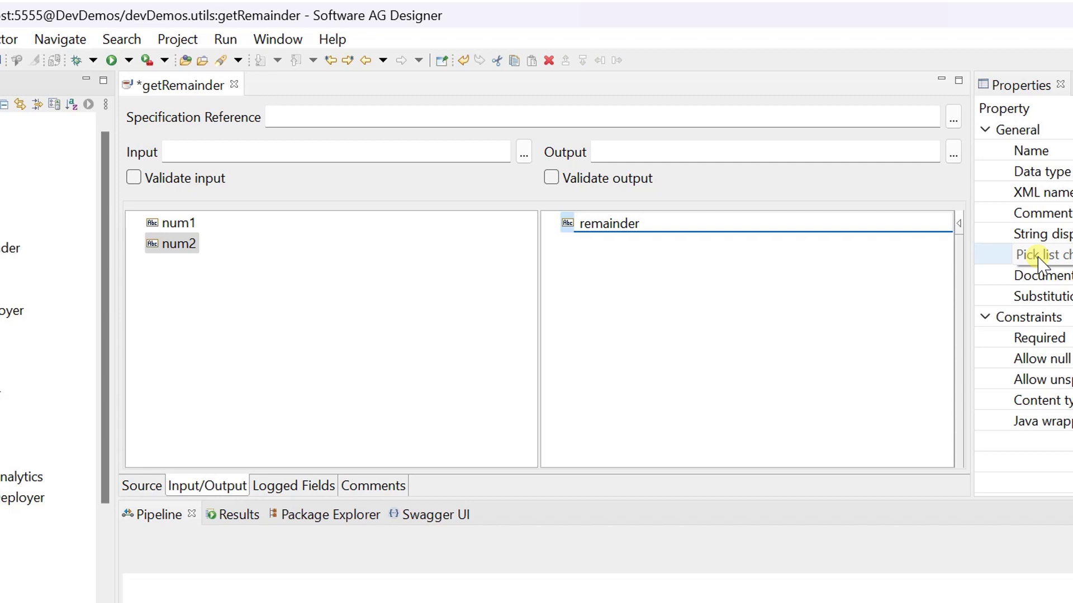
key("Return")
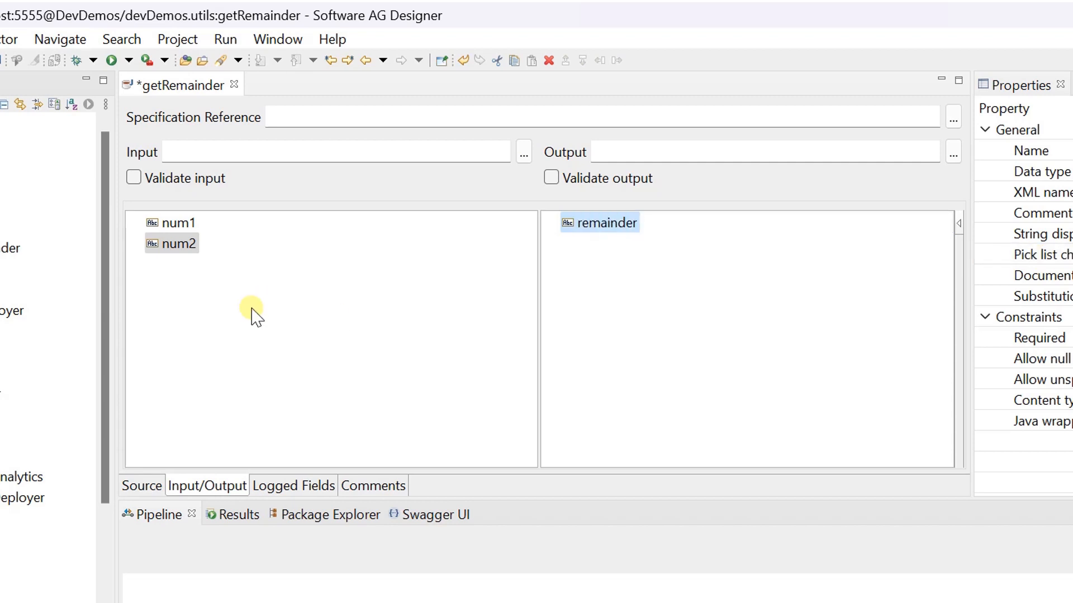
key("ctrl+s")
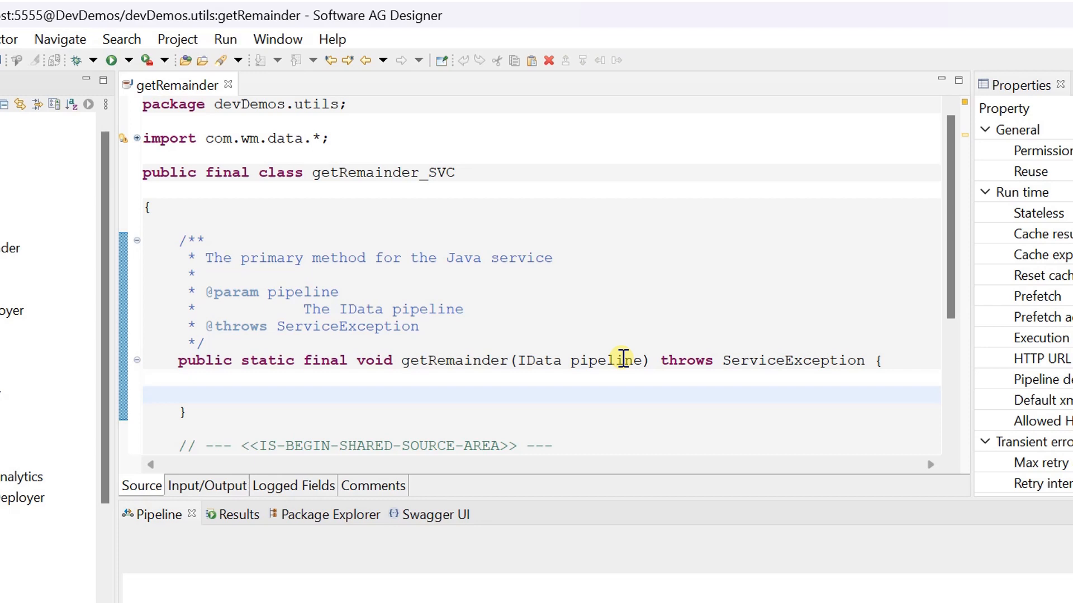
Generate implementation code for all input and output fields onto the clipboard
left_click(219, 485)
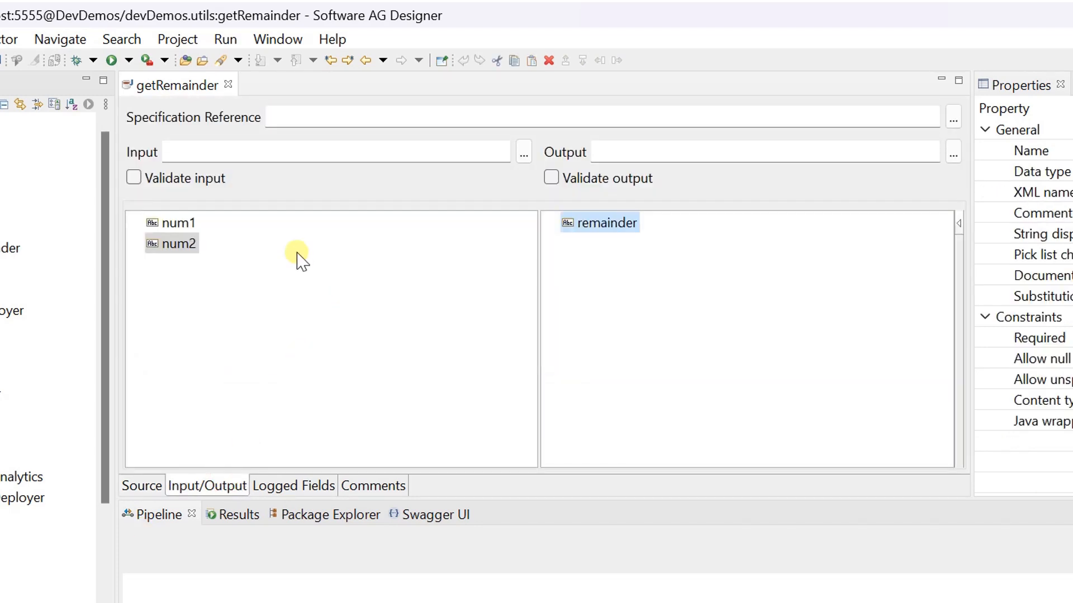
left_click(230, 224)
right_click(232, 226)
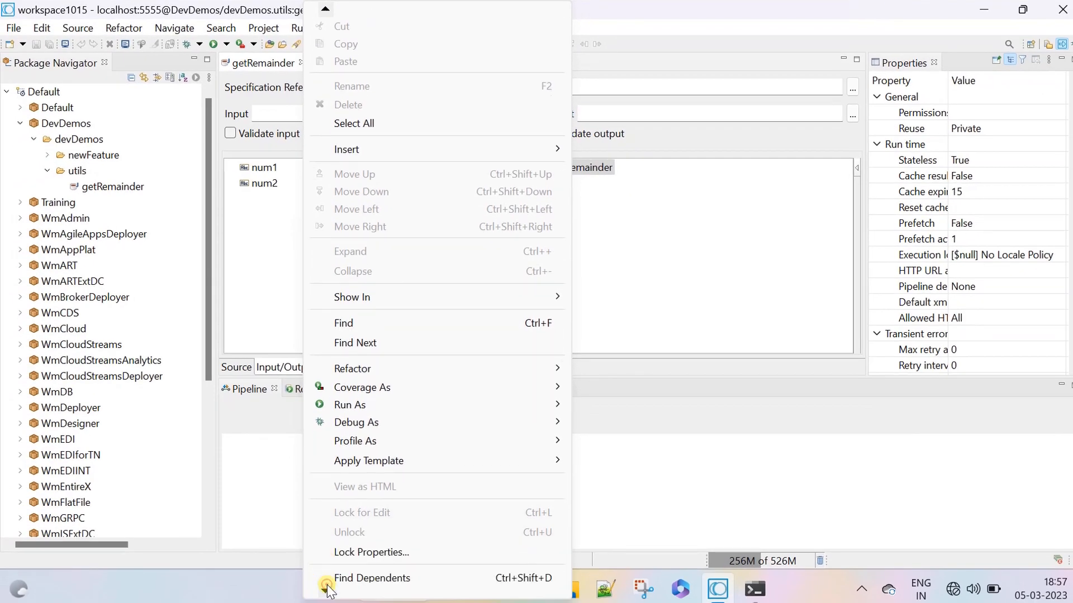
mouse_move(325, 591)
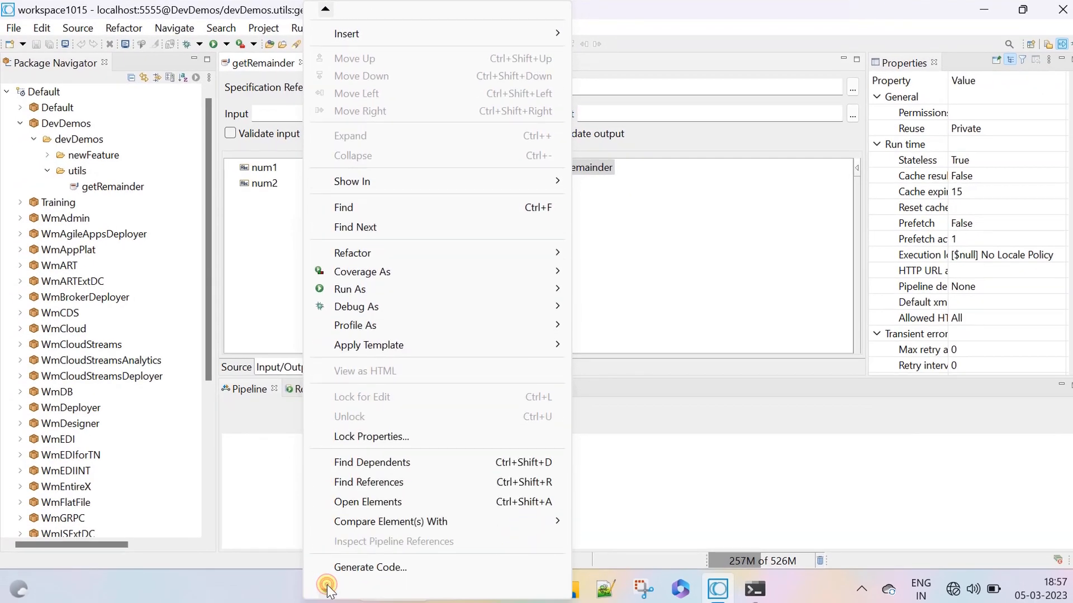
left_click(390, 562)
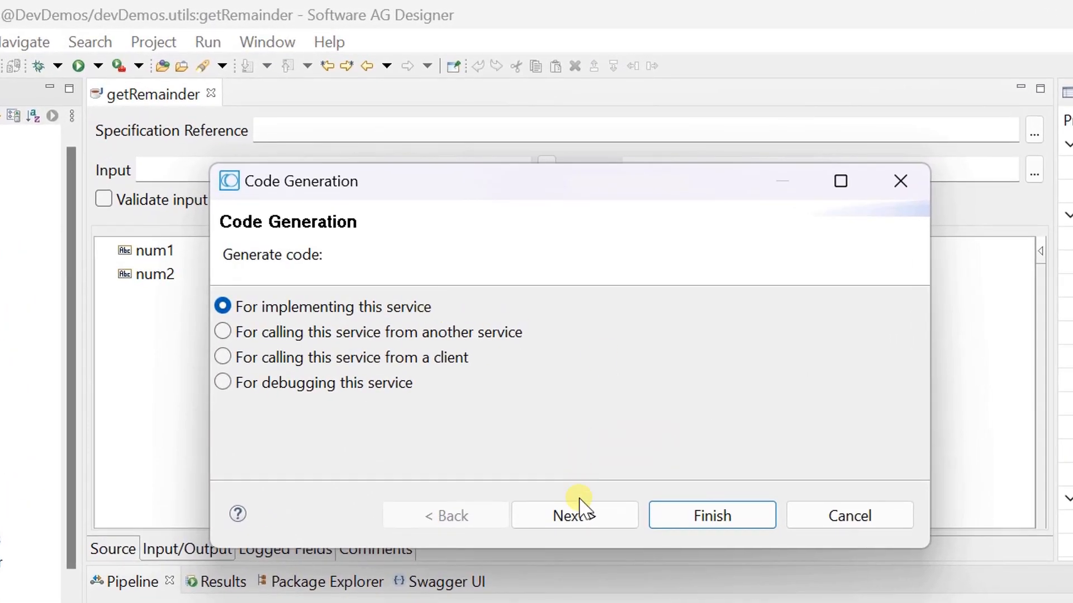
left_click(585, 522)
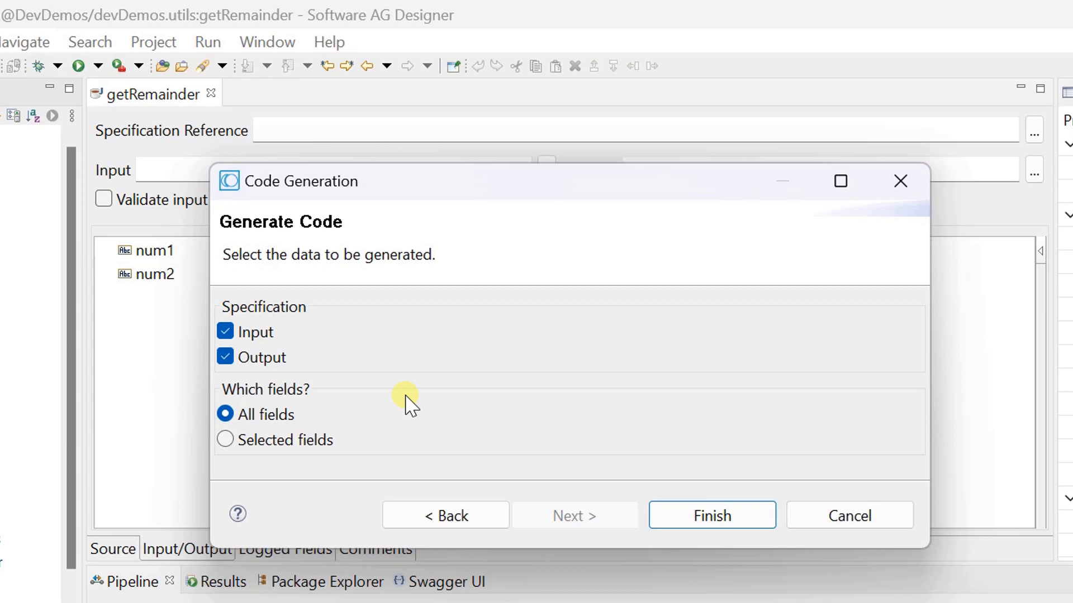
left_click(707, 516)
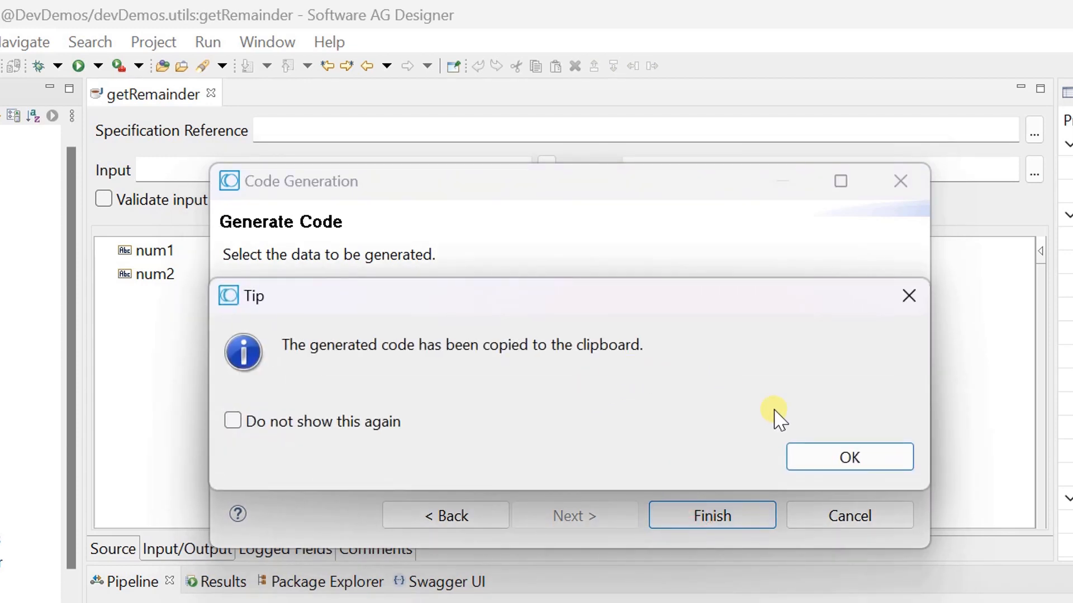
left_click(849, 457)
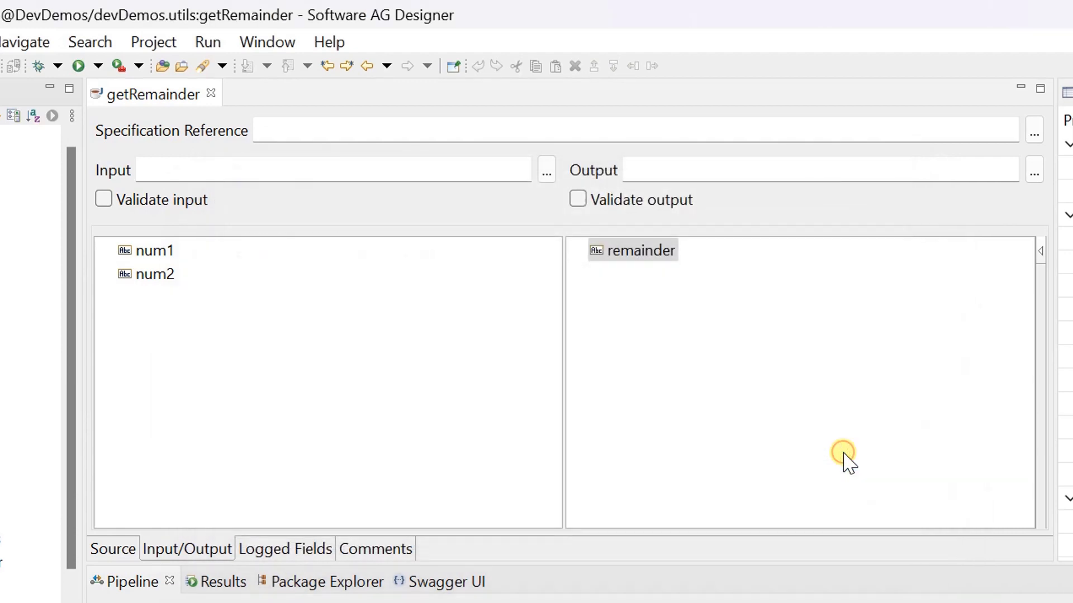
Paste the generated pipeline code into the getRemainder method body in the Source view
left_click(112, 549)
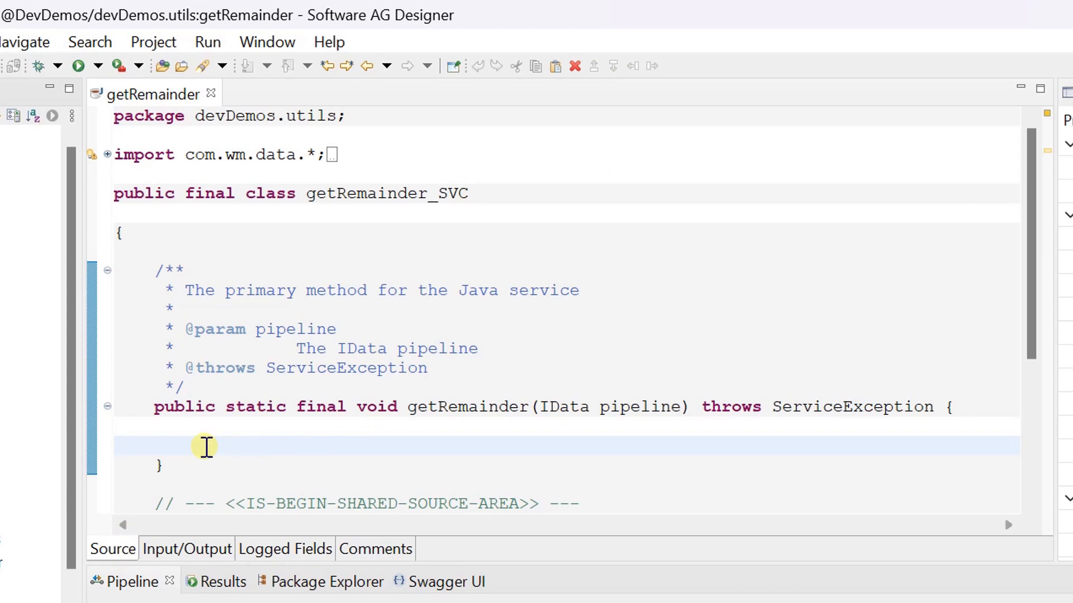
right_click(206, 447)
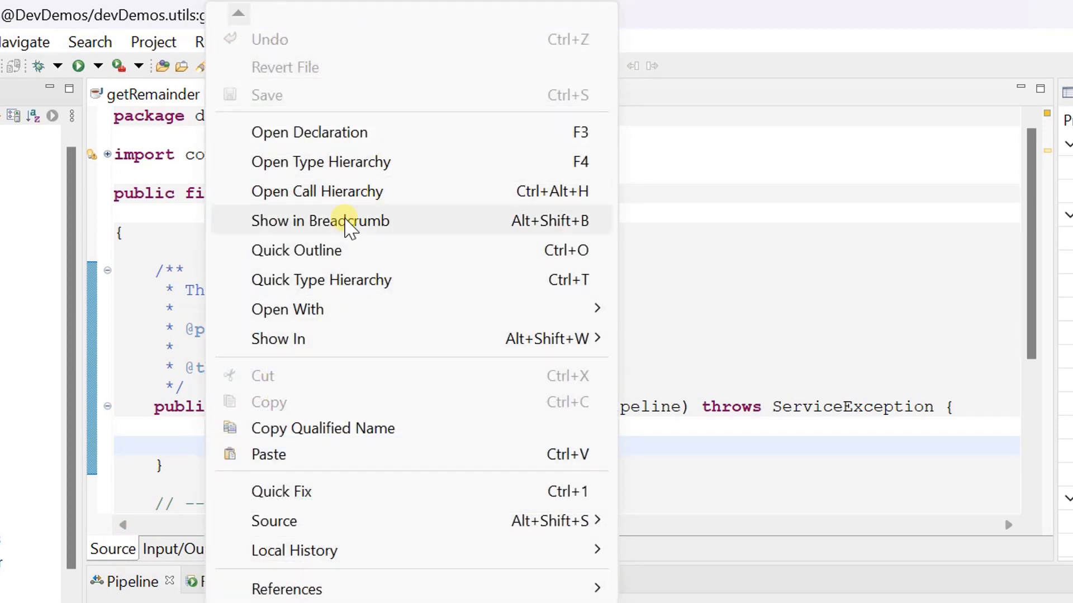
left_click(269, 454)
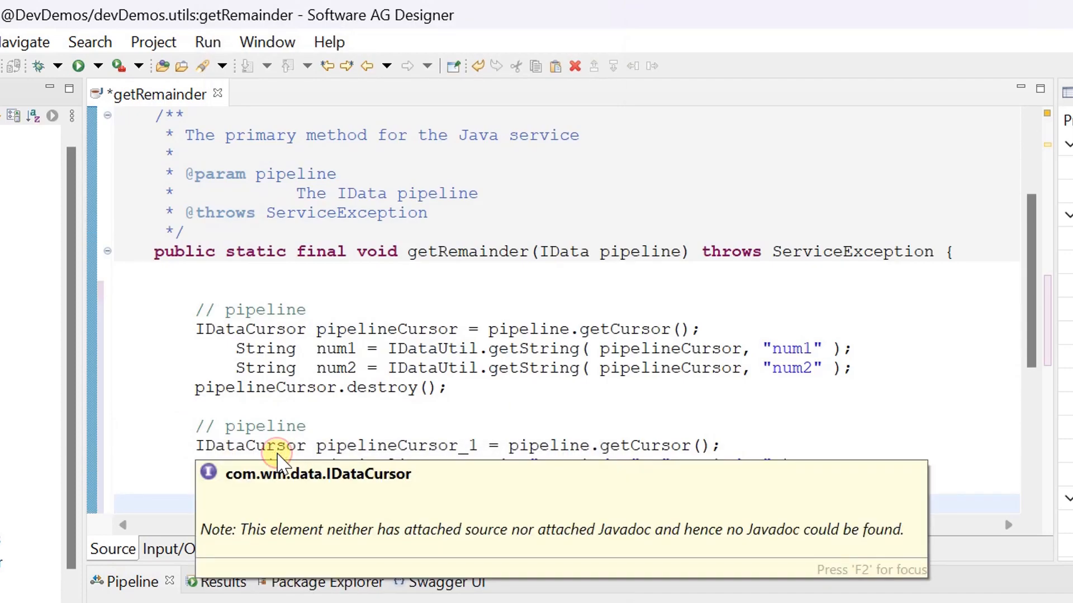
left_click_drag(1035, 255, 1036, 289)
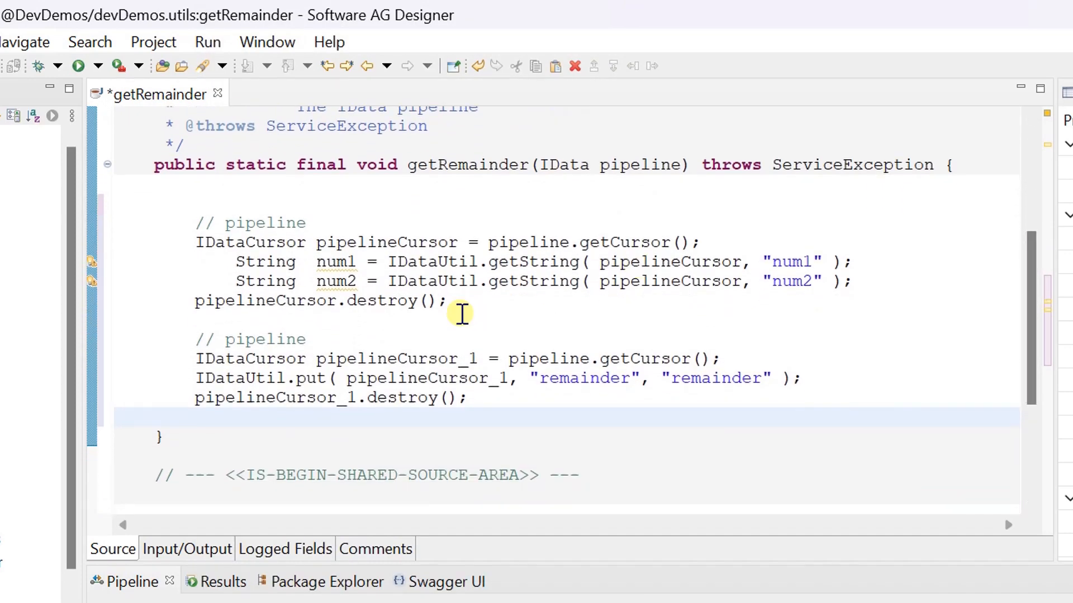
Insert blank lines after the input-reading code and move onto the new line
left_click(478, 318)
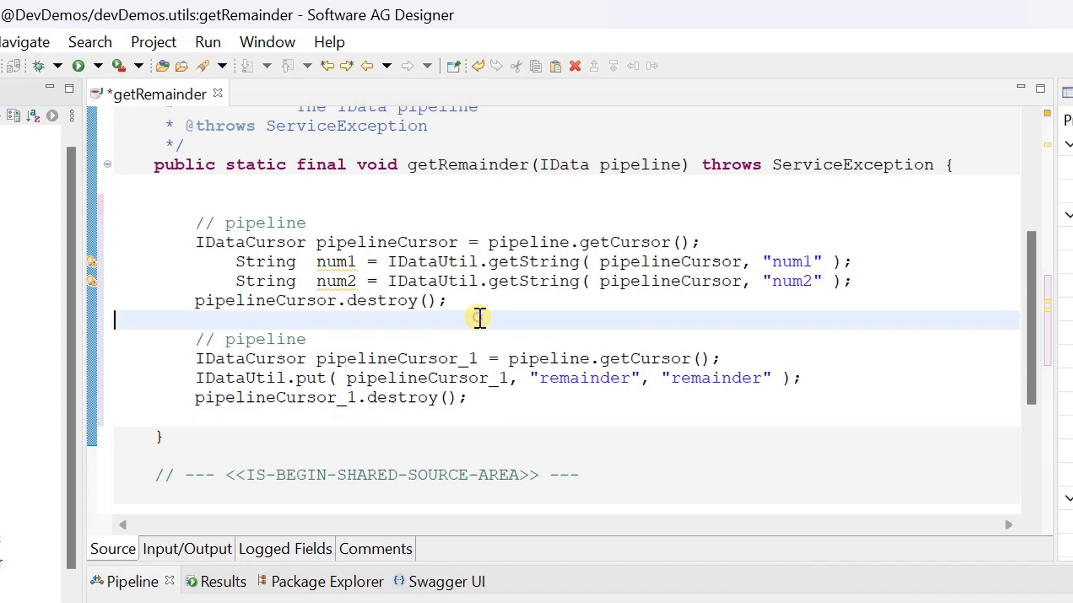
key("Return")
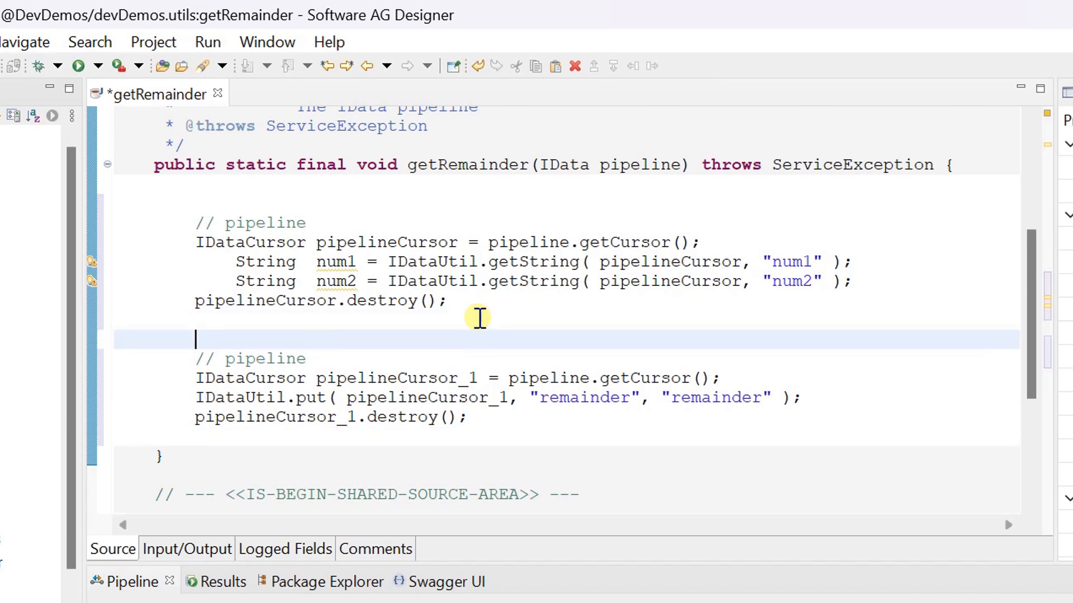
key("Return")
key("Up")
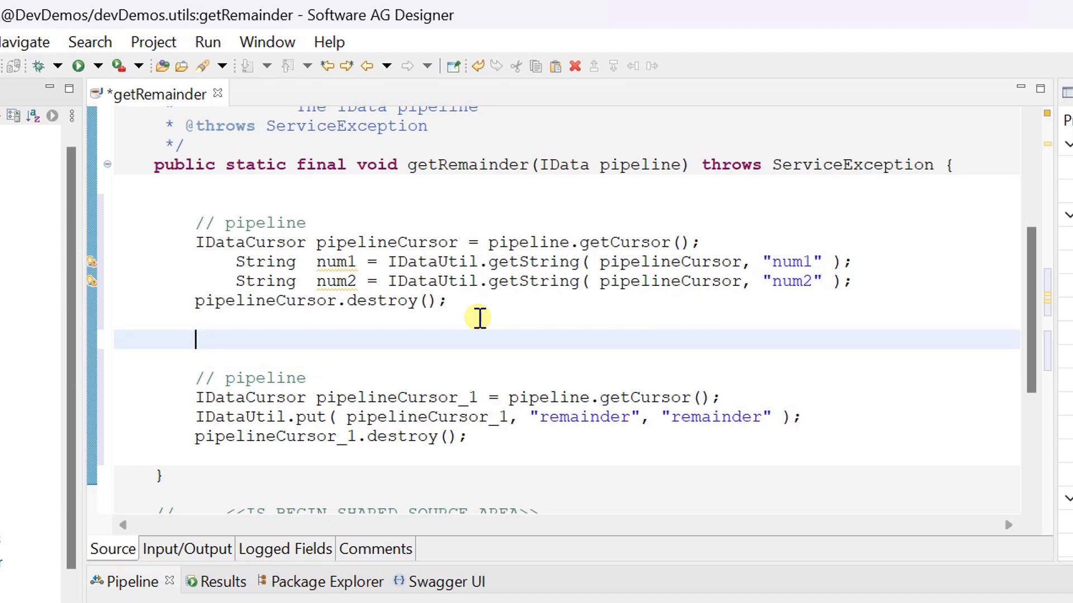
type("int res =")
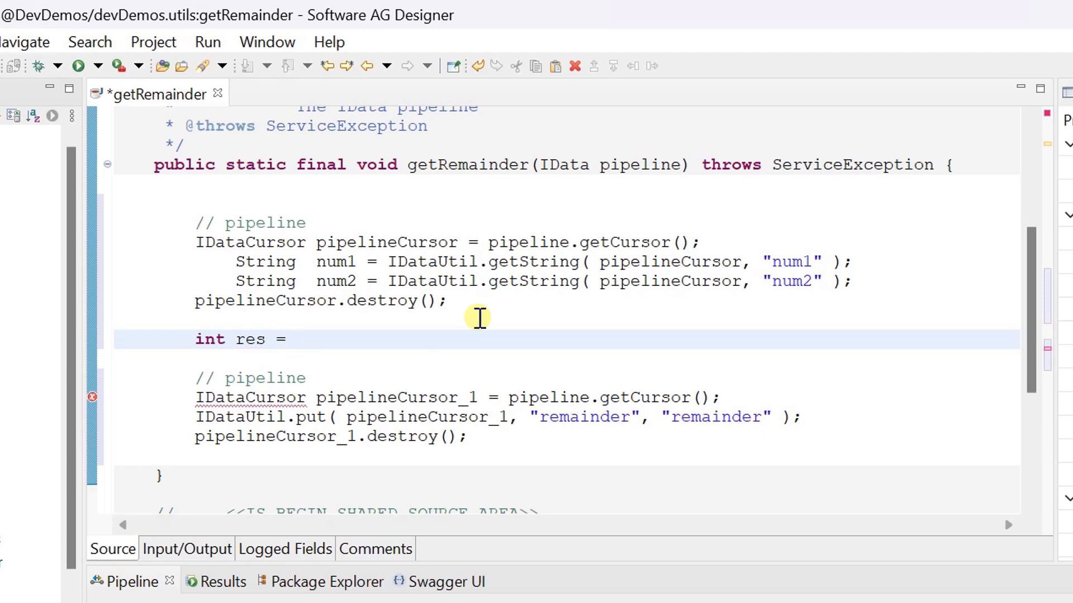
type(" num1")
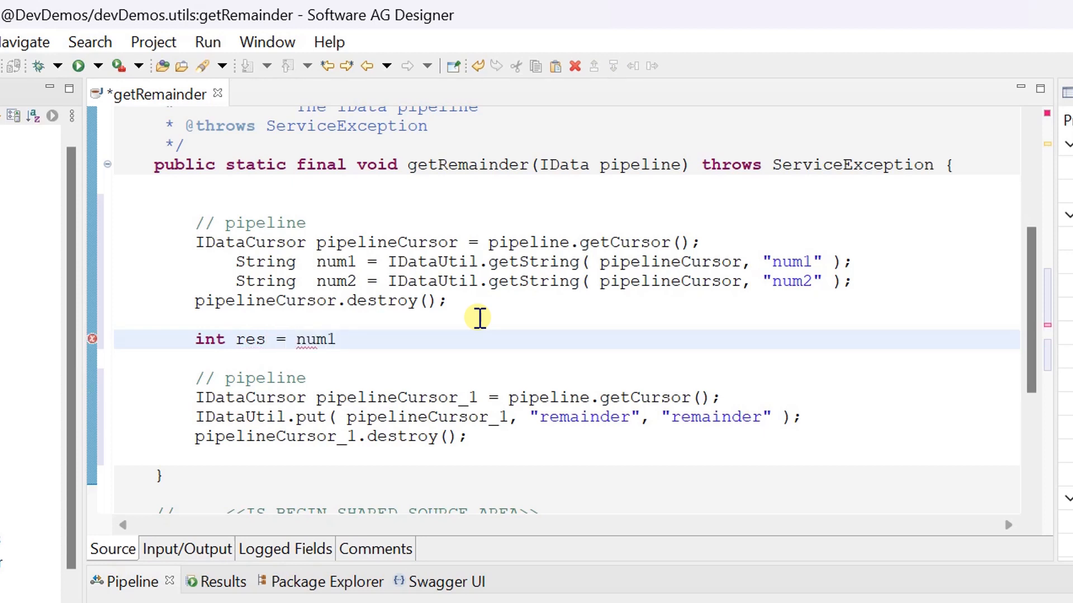
type("%num2")
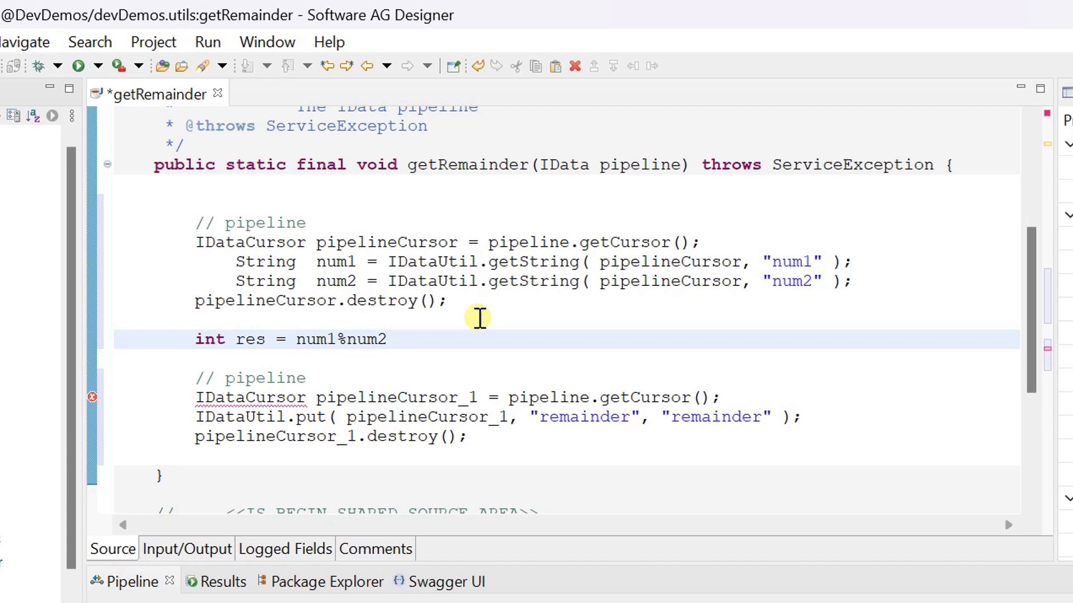
type(";")
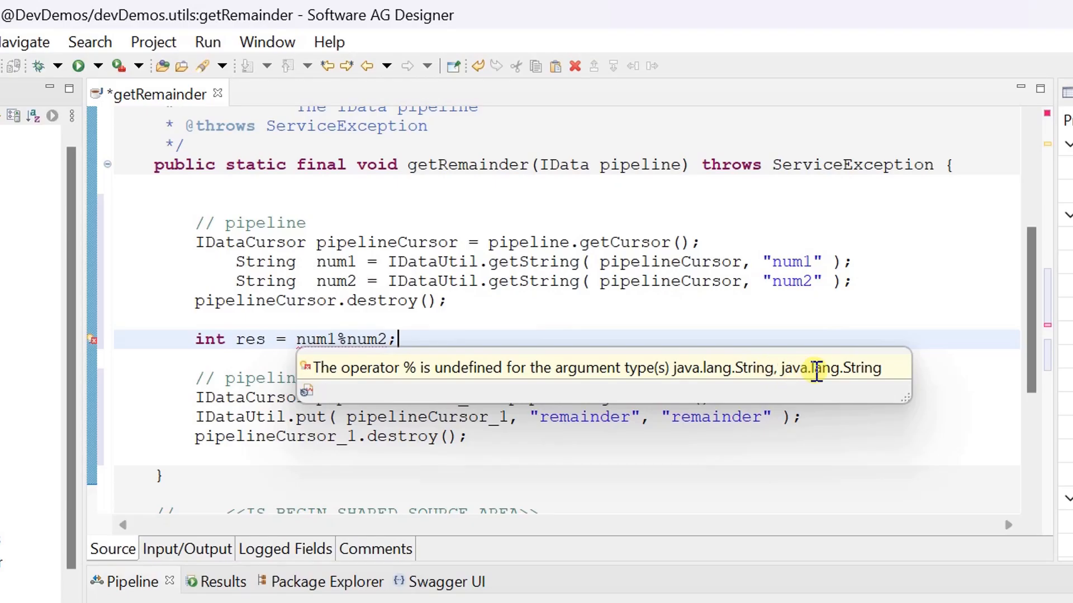
Write int res = Integer.parseInt(num1)%Integer.parseInt(num2); with content assist and save
left_click(298, 340)
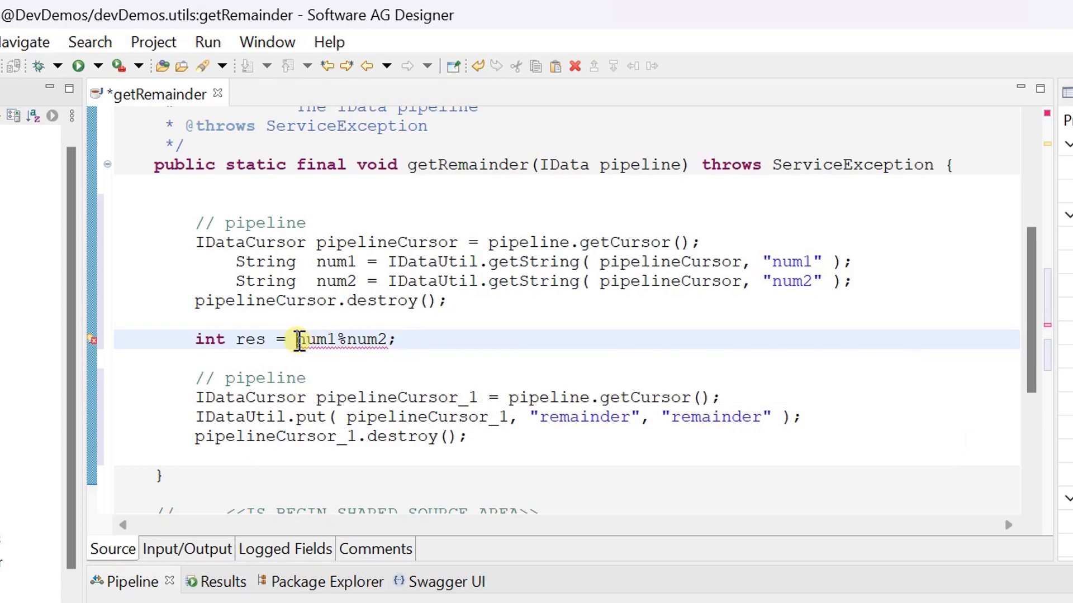
type("(")
type("Integer.par")
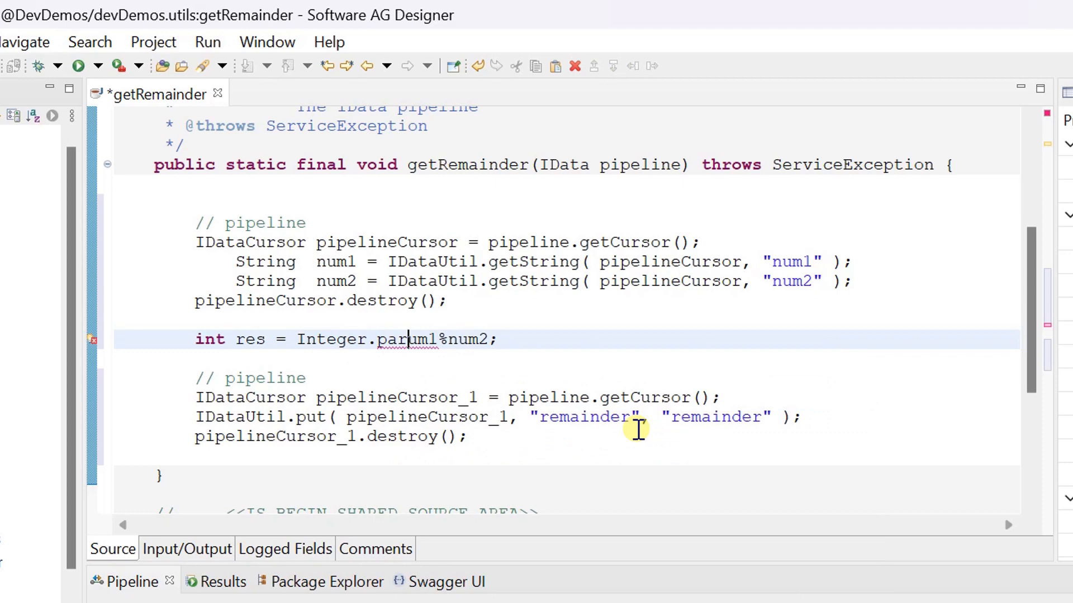
key("ctrl+space")
double_click(520, 372)
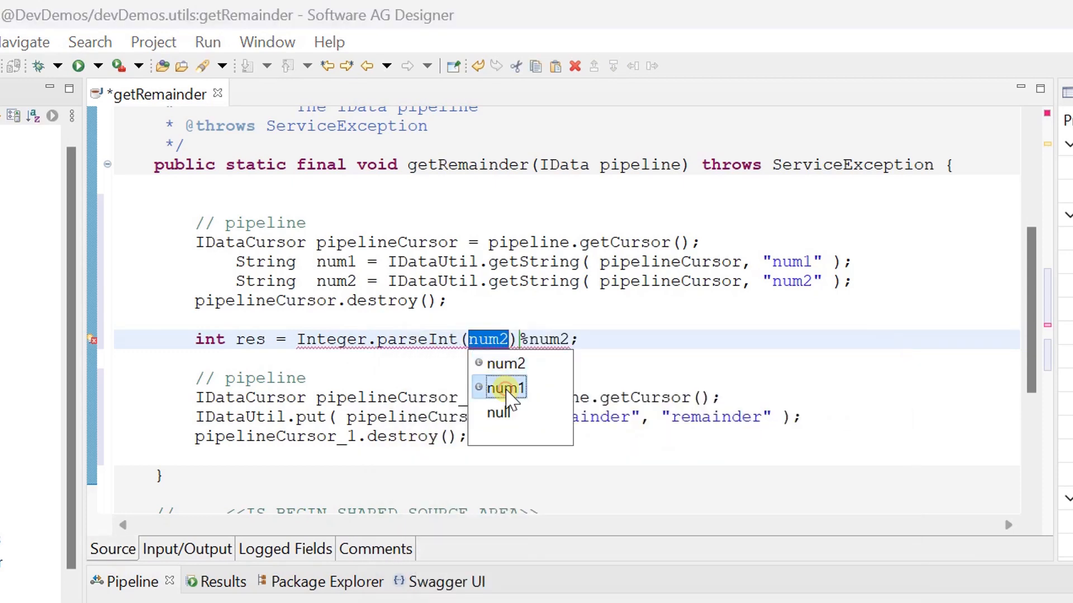
double_click(506, 389)
type("Int")
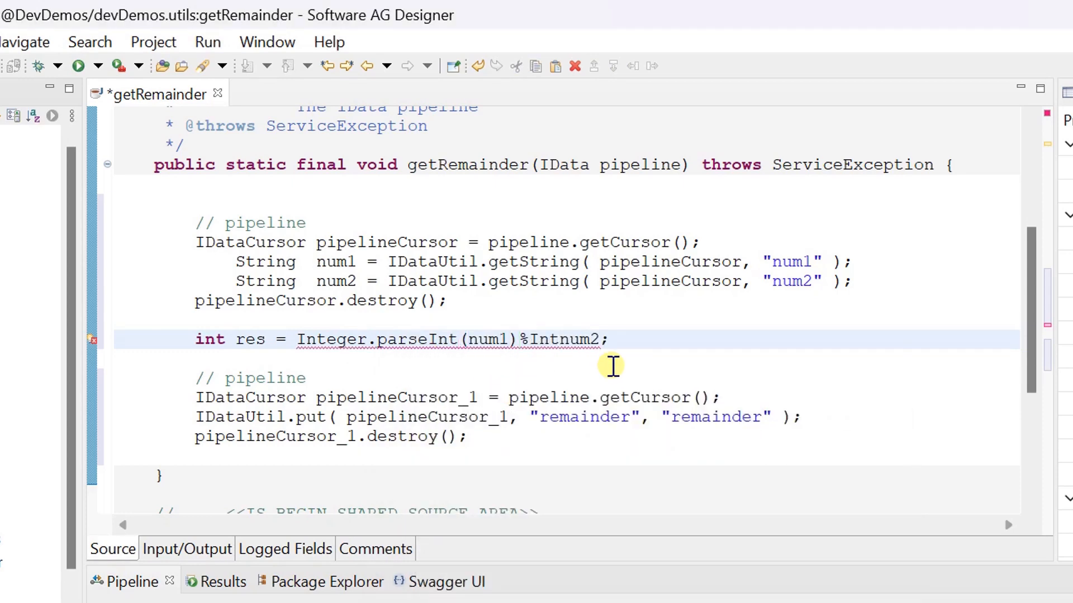
type("eger.p")
key("ctrl+space")
key("Return")
double_click(738, 364)
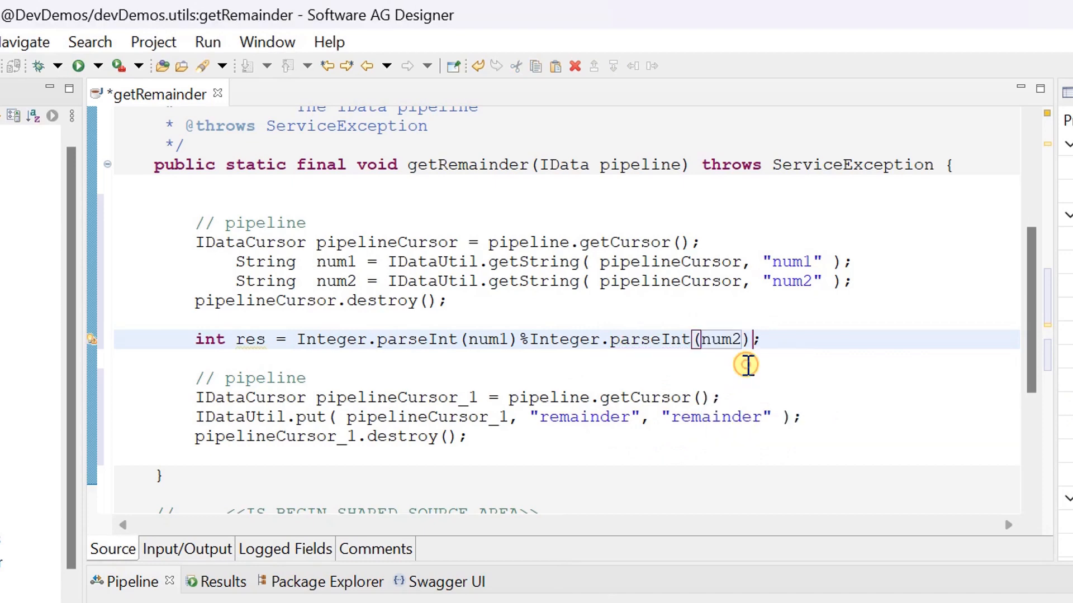
left_click(753, 338)
key("ctrl+s")
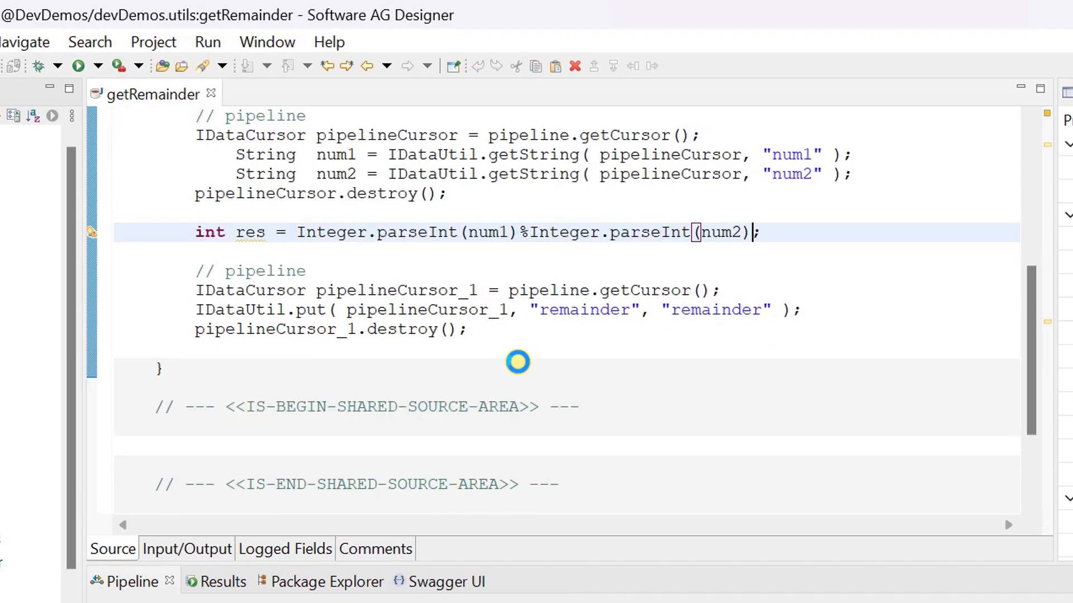
Copy res and paste it over the "remainder" literal on the IDataUtil.put line
double_click(249, 232)
right_click(249, 237)
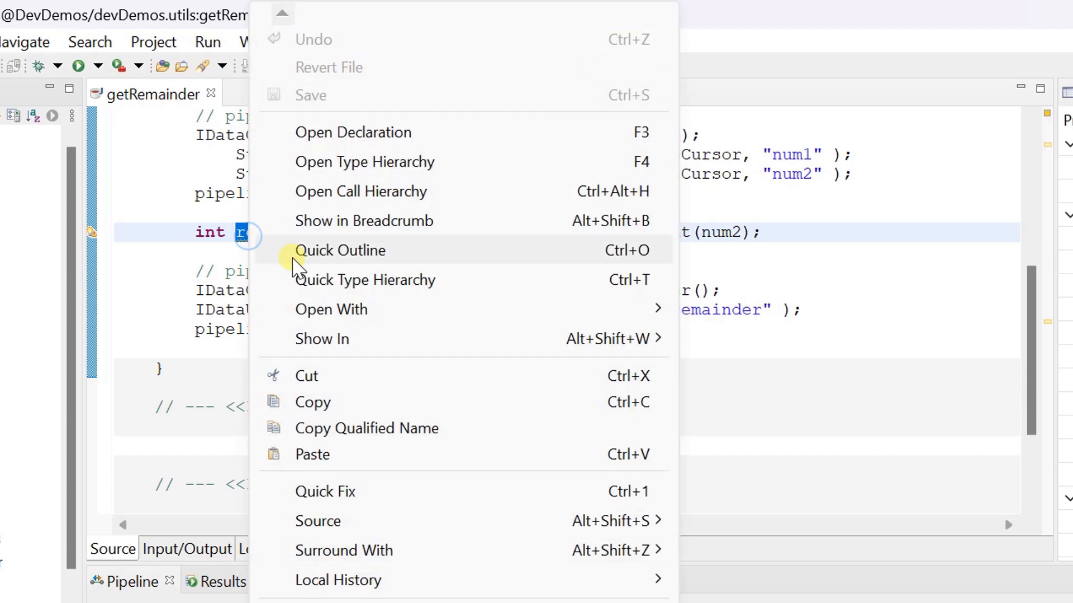
left_click(334, 401)
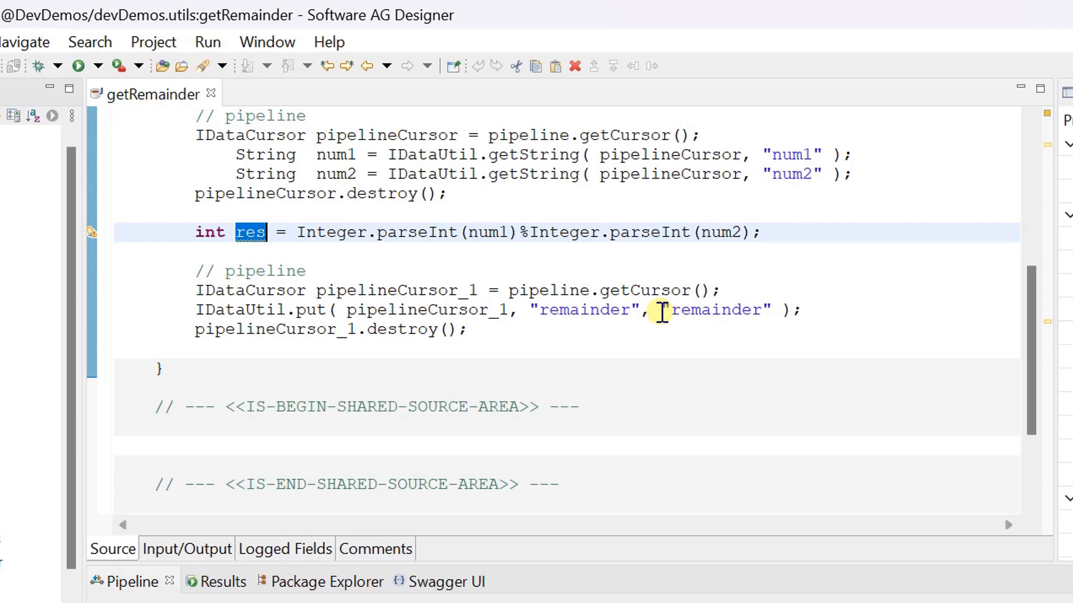
left_click_drag(662, 310, 771, 310)
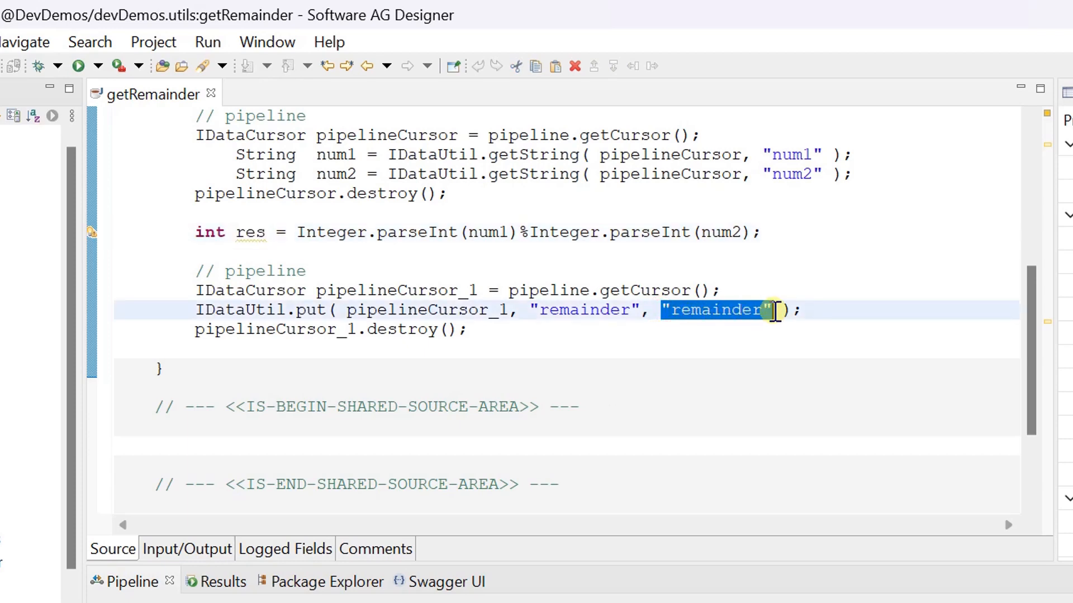
right_click(695, 310)
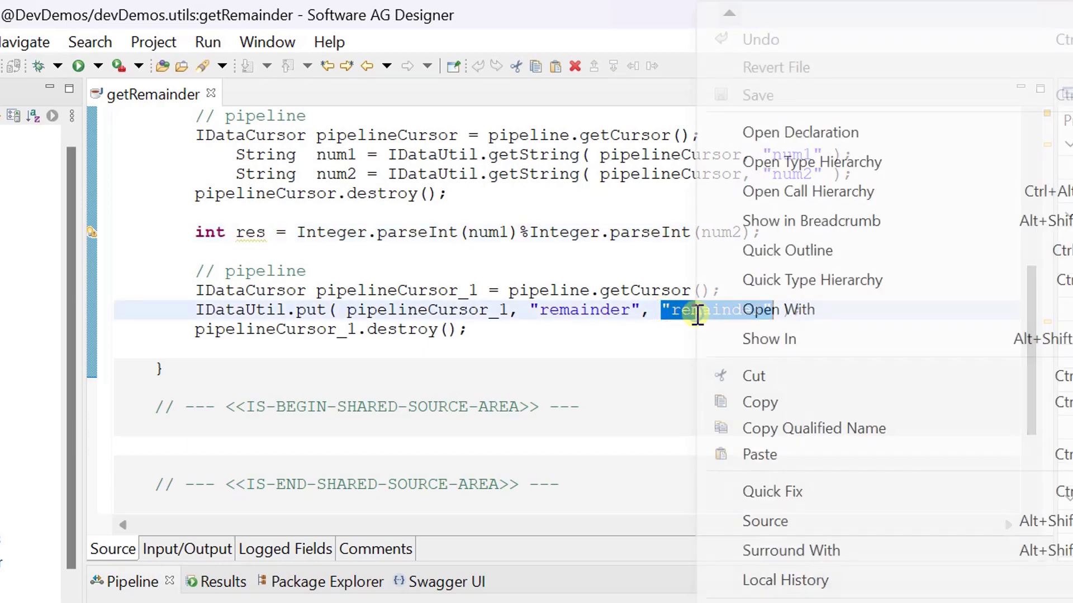
left_click(760, 454)
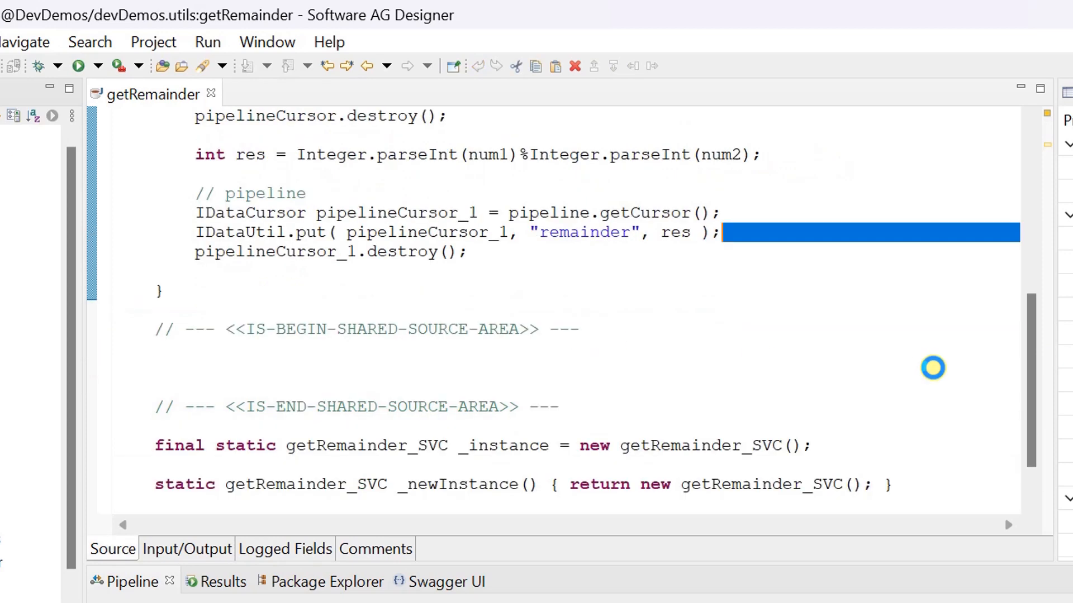
scroll(1025, 378, "up", 2)
left_click(755, 325)
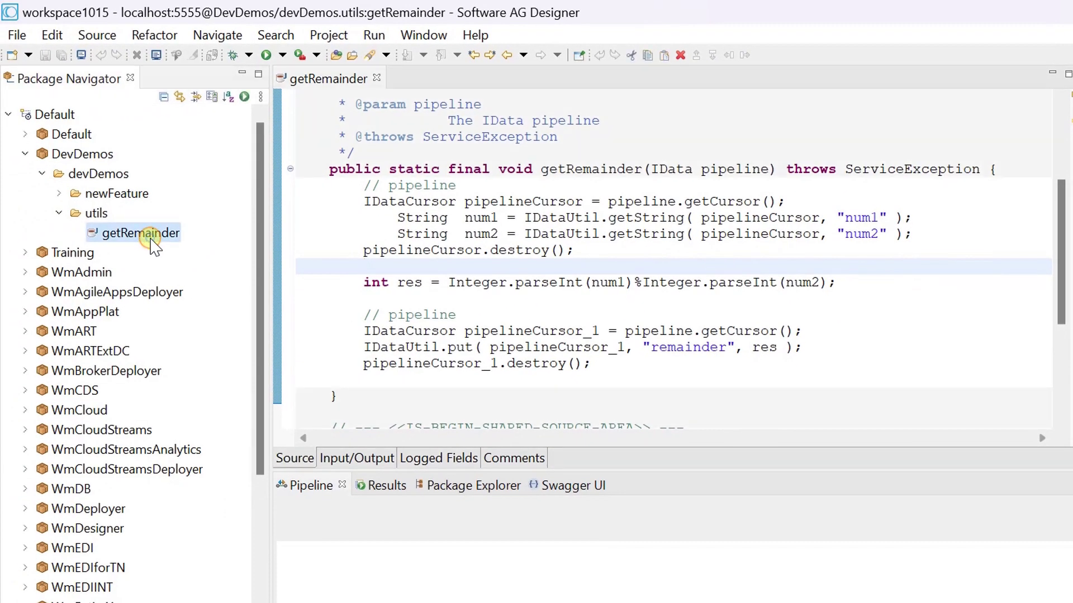
Run getRemainder via Run As > Run Service with num1 7 and num2 3
right_click(152, 244)
mouse_move(209, 394)
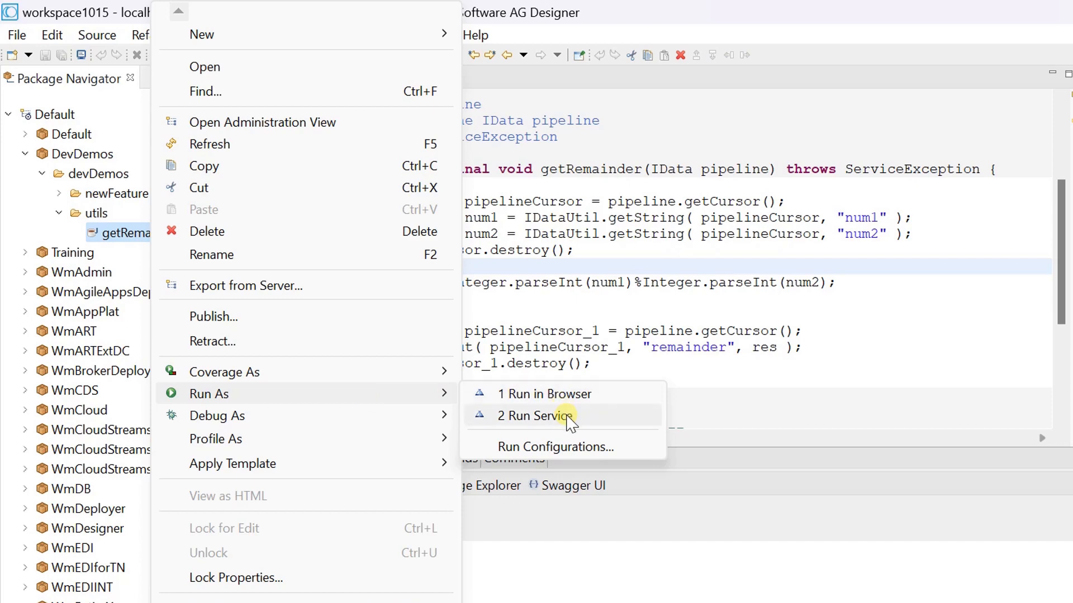
left_click(537, 416)
type("7")
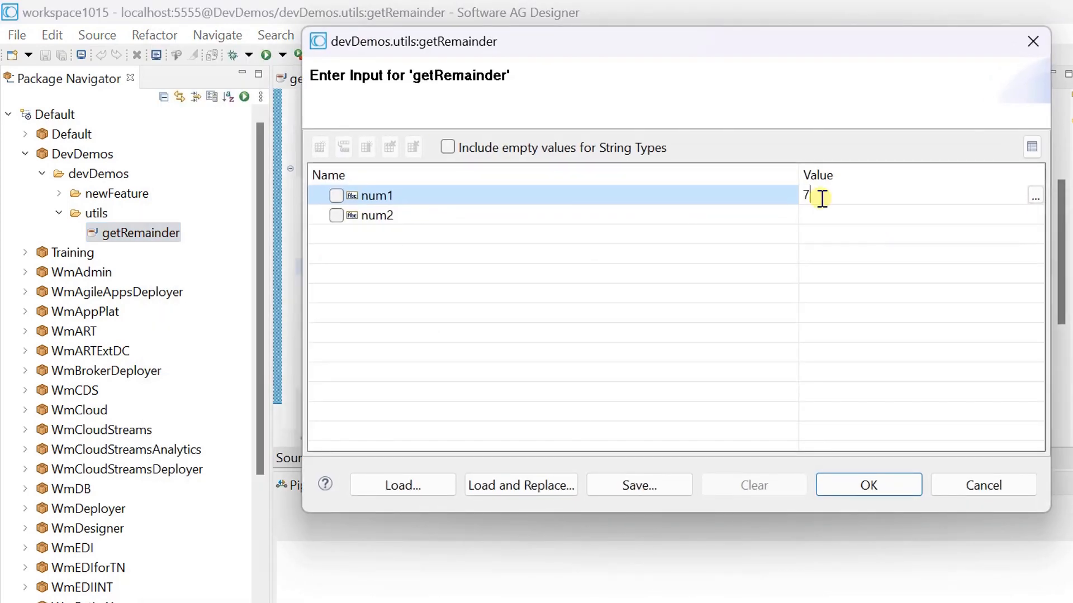
key("Tab")
type("3")
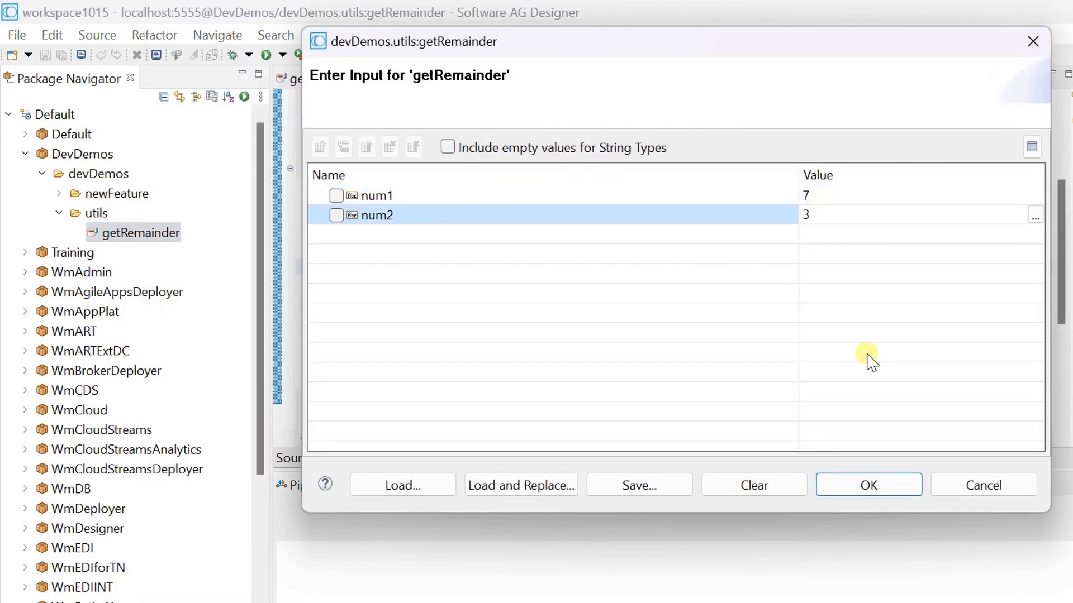
left_click(868, 486)
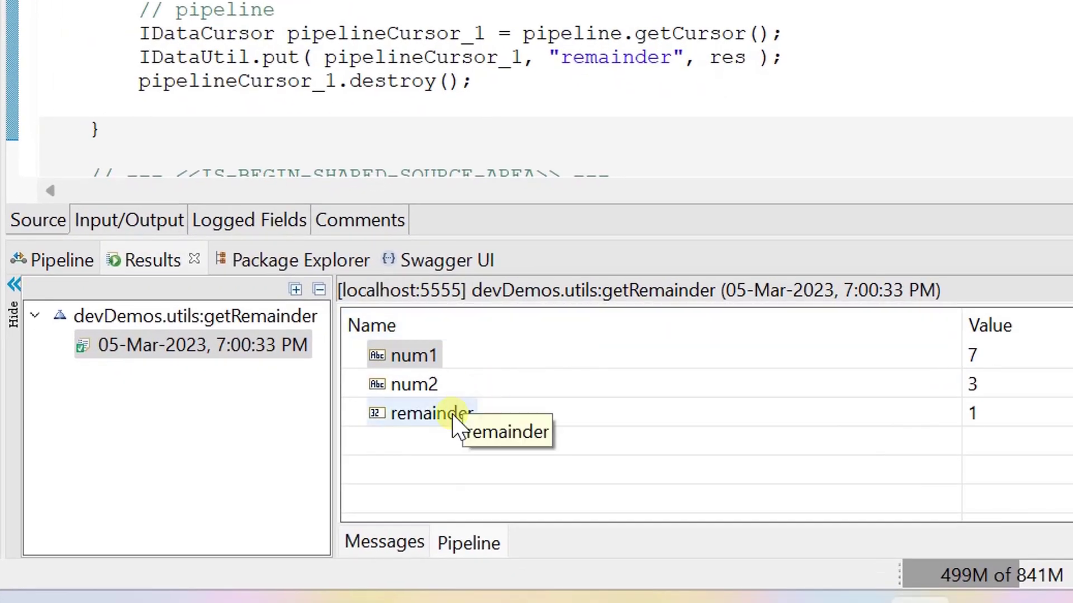
left_click(452, 412)
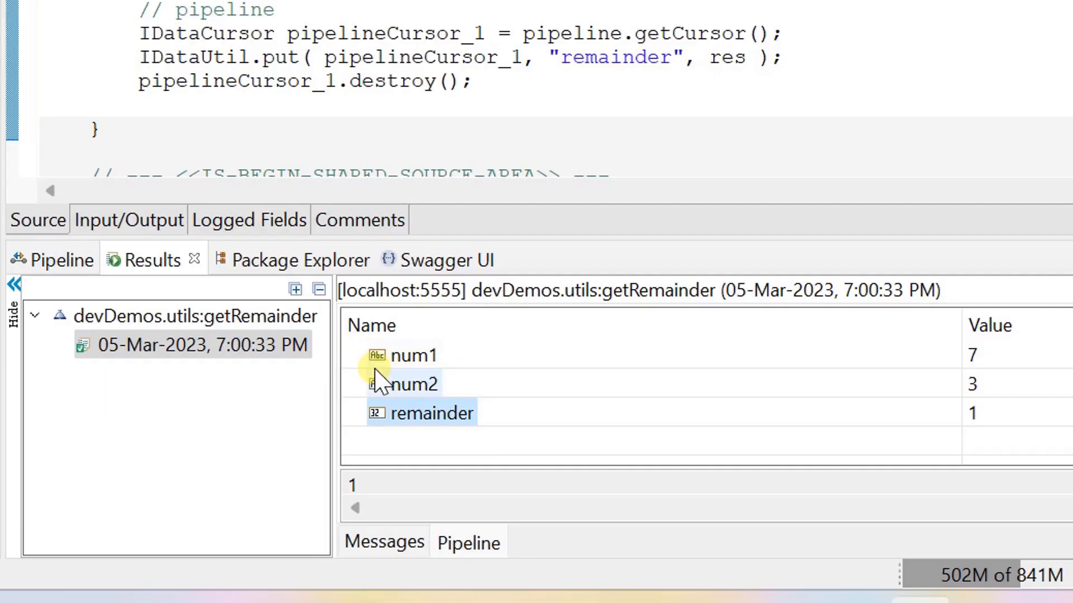
left_click(141, 226)
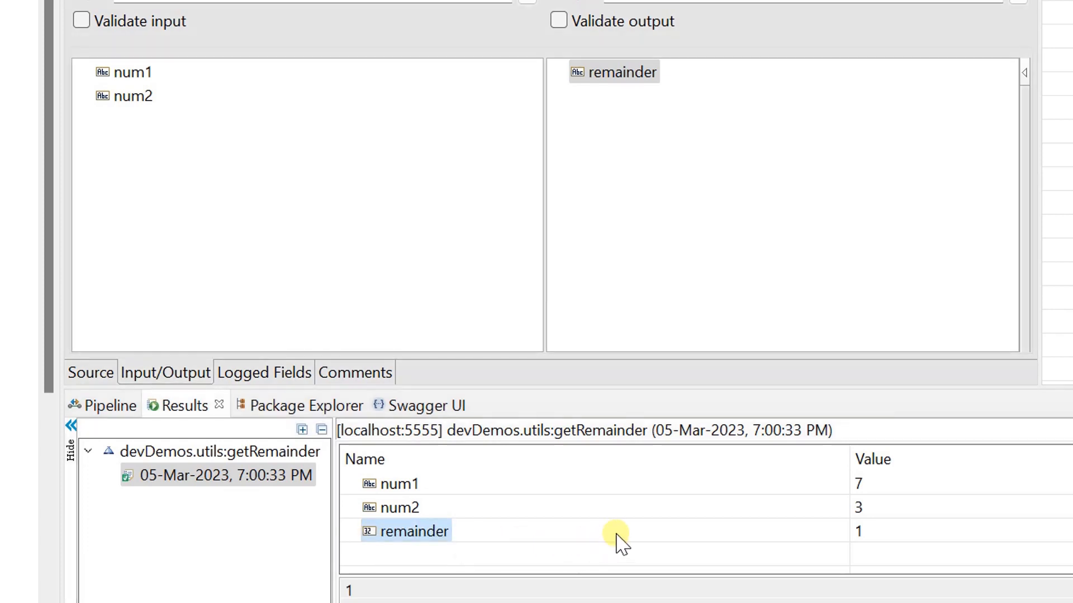
Change the put value to res+"" so remainder is a string, and save
left_click(91, 373)
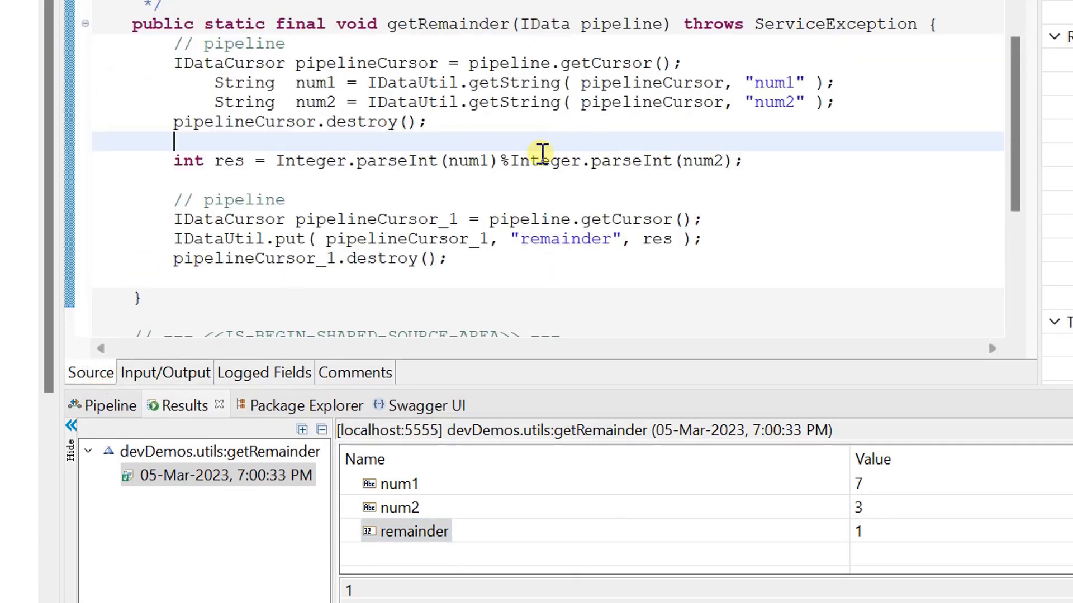
left_click(679, 241)
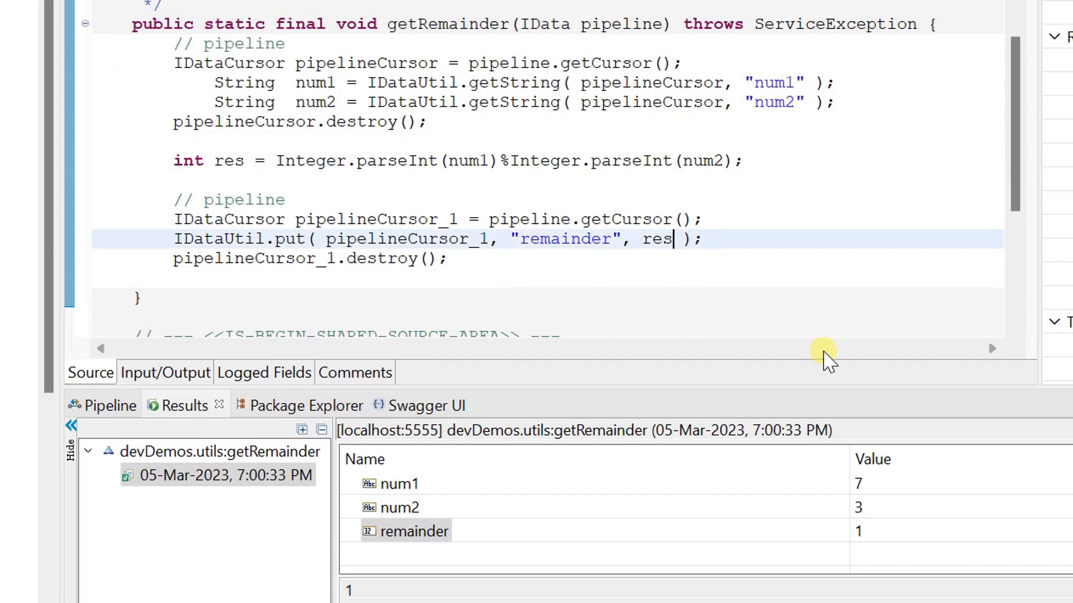
type("+\"")
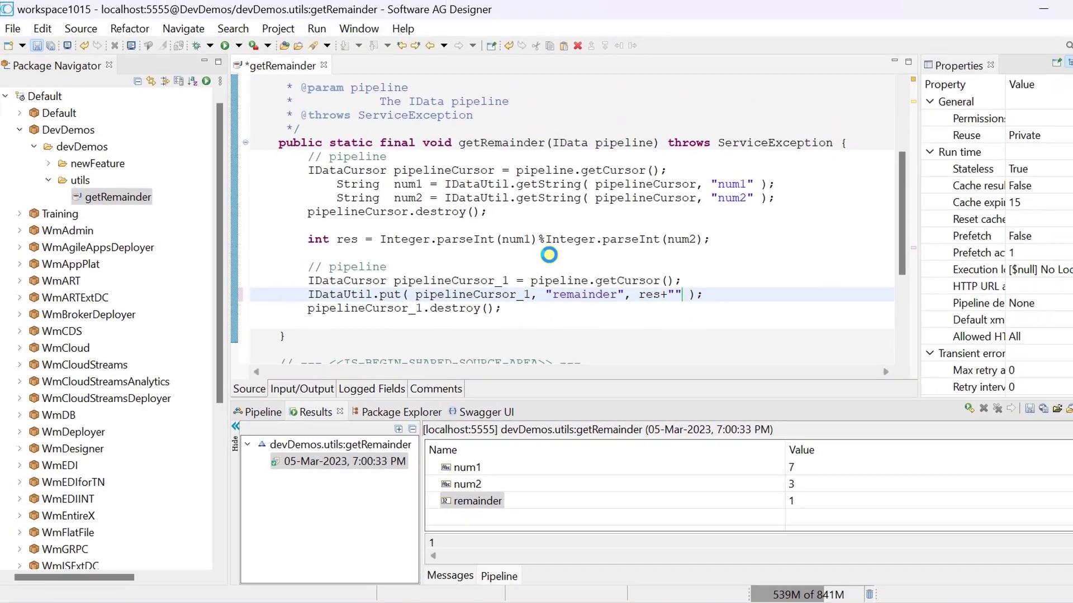
key("ctrl+s")
scroll(549, 255, "down", 3)
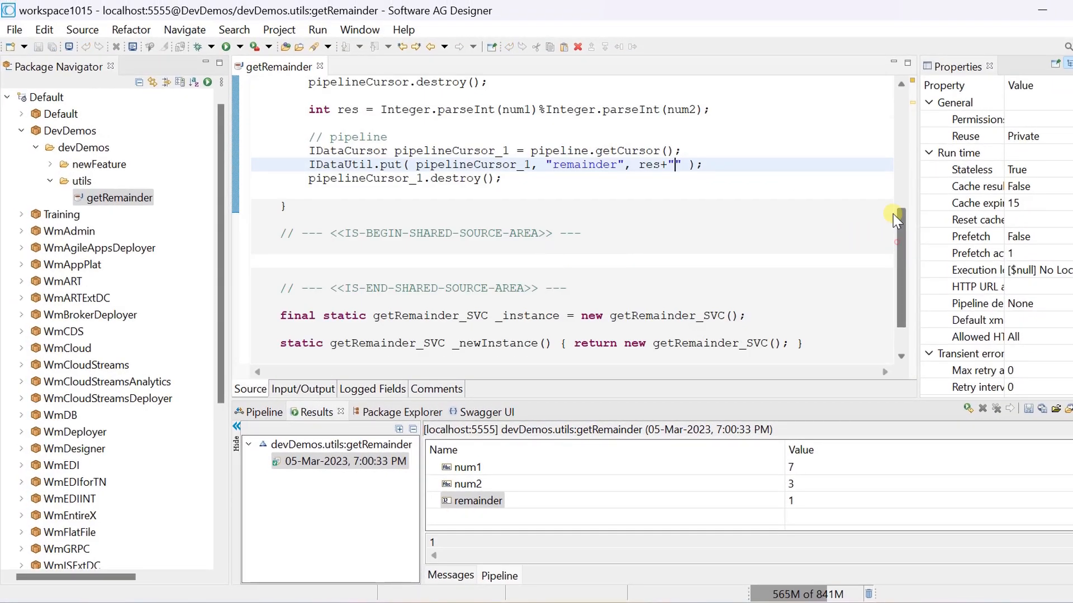
mouse_move(899, 218)
left_mouse_down()
mouse_move(899, 101)
mouse_move(899, 134)
left_mouse_up()
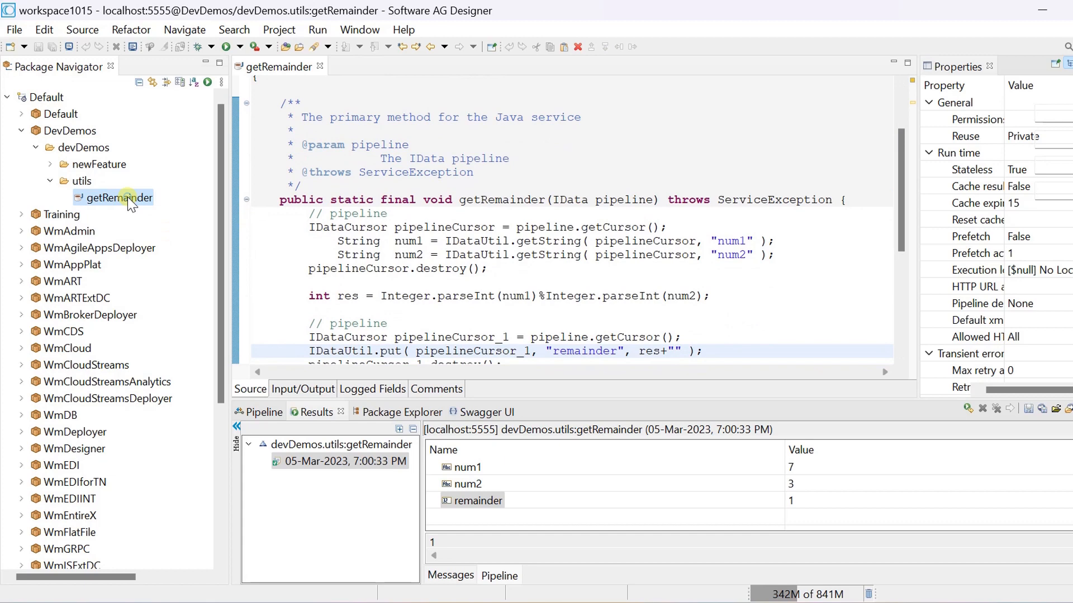
Rerun getRemainder with 7 and 3 and inspect the remainder result of 1
right_click(118, 198)
left_click(476, 353)
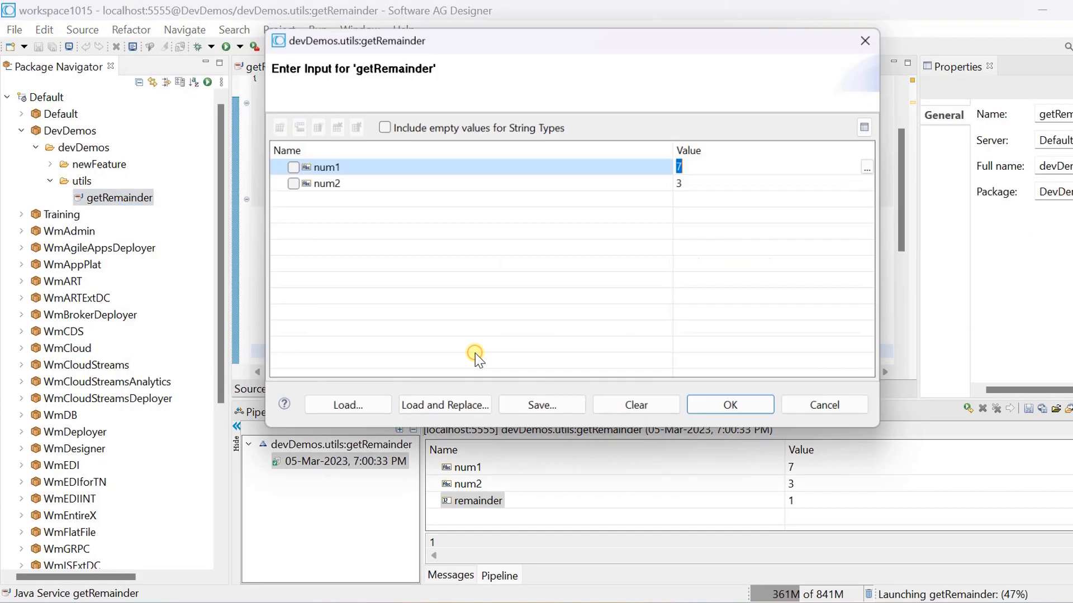
left_click(736, 412)
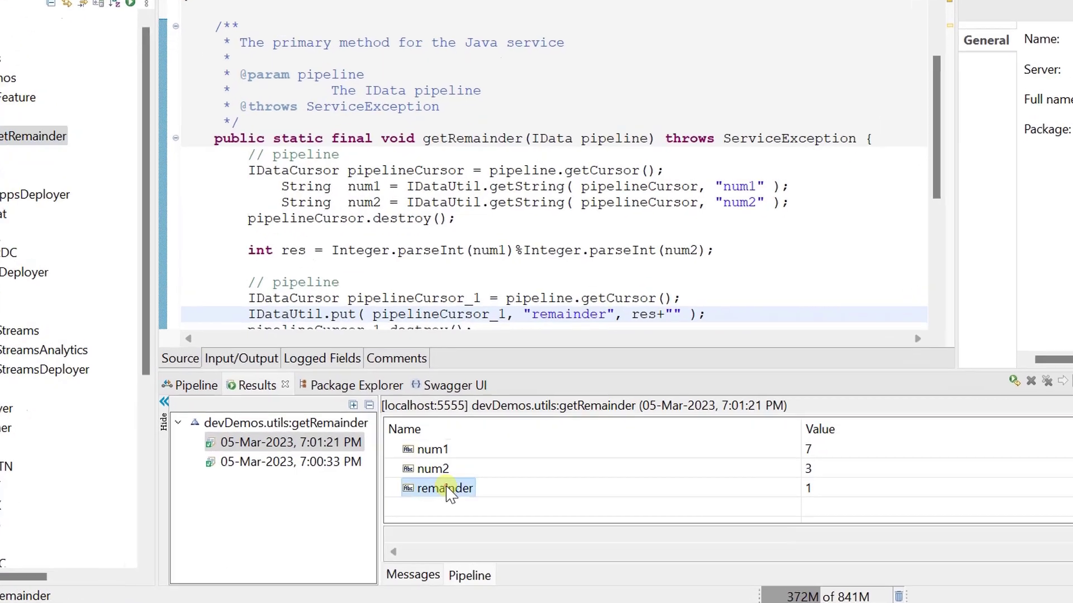
left_click(475, 502)
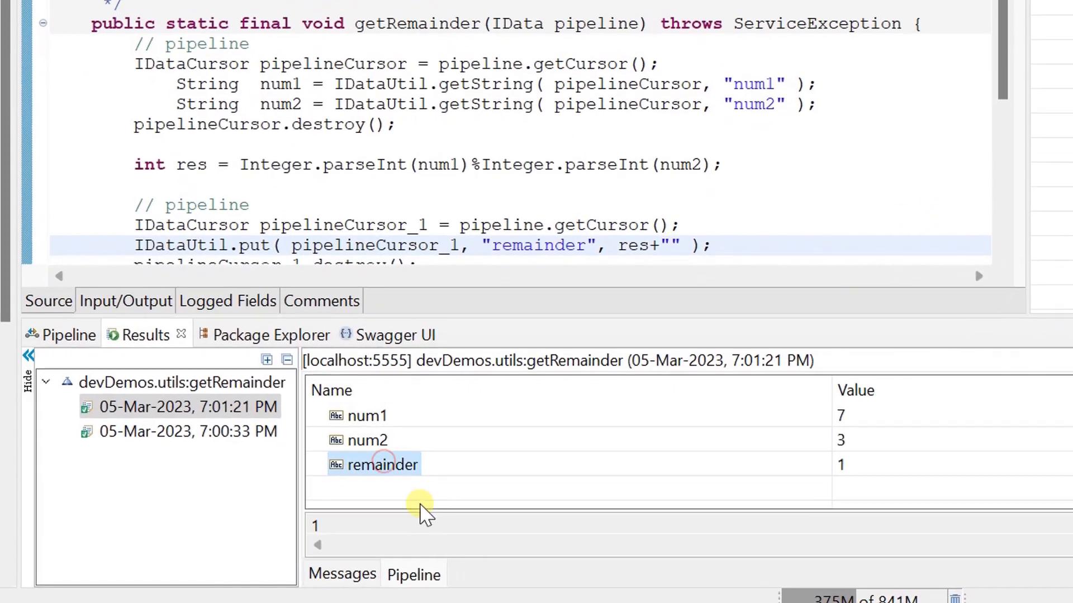